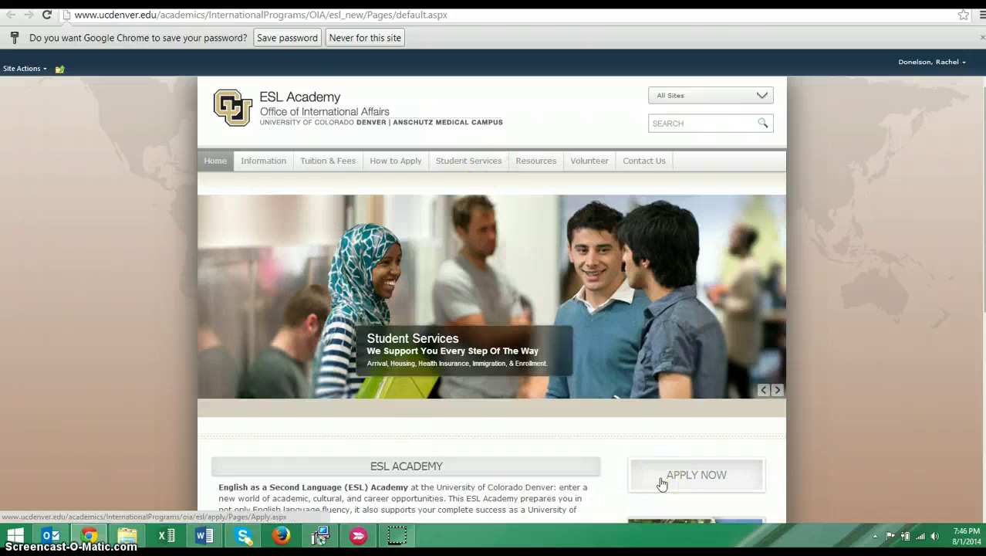
Go to How to Apply and launch the online application from Step One's APPLY NOW
{"action": "left_click", "coordinate": [661, 482]}
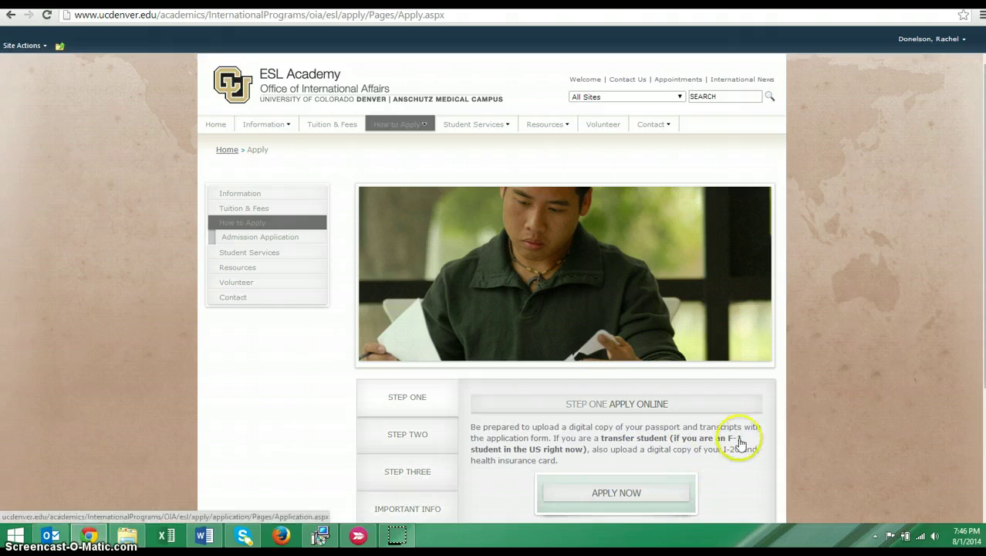
{"action": "scroll", "coordinate": [739, 441], "scroll_direction": "down", "scroll_amount": 2}
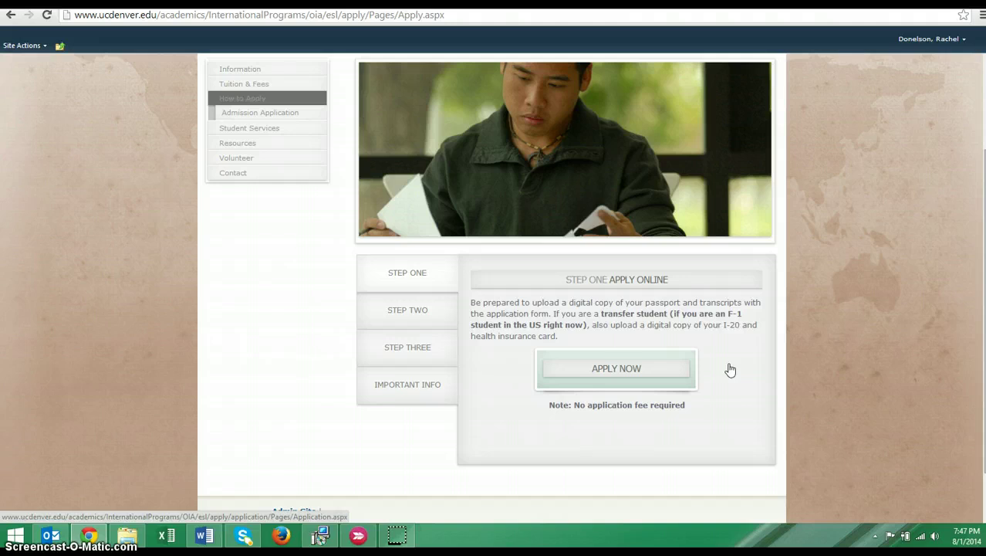
{"action": "left_click", "coordinate": [710, 388]}
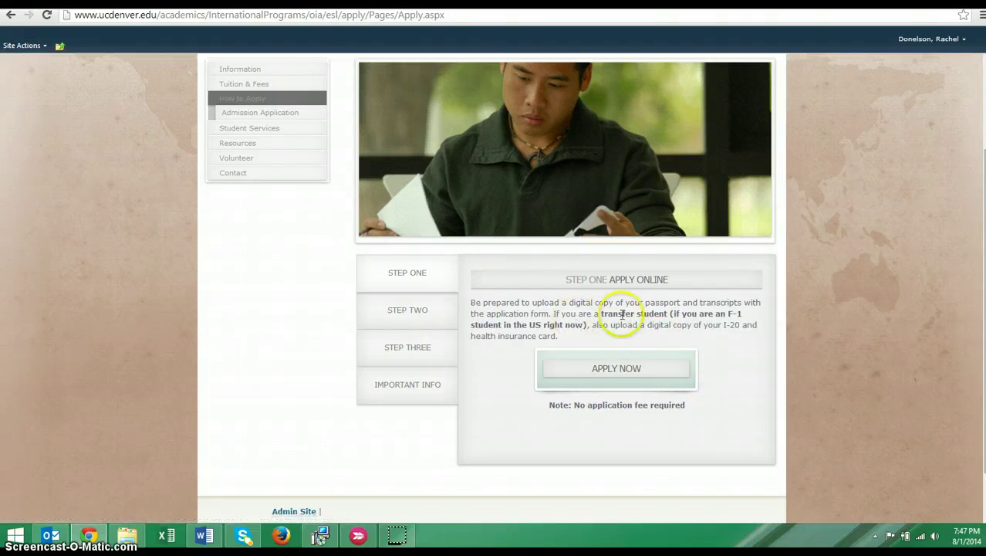
{"action": "left_click", "coordinate": [607, 388]}
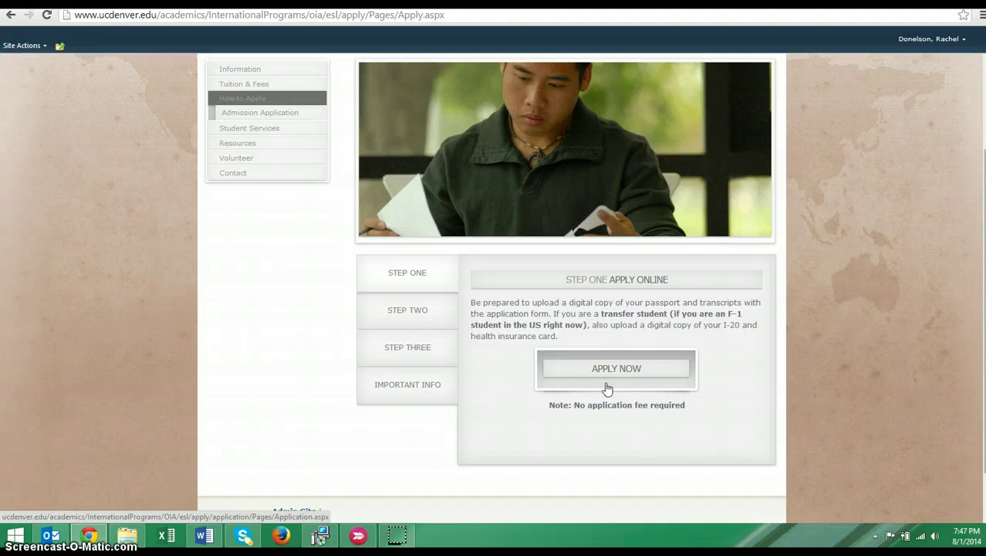
{"action": "left_click", "coordinate": [606, 381]}
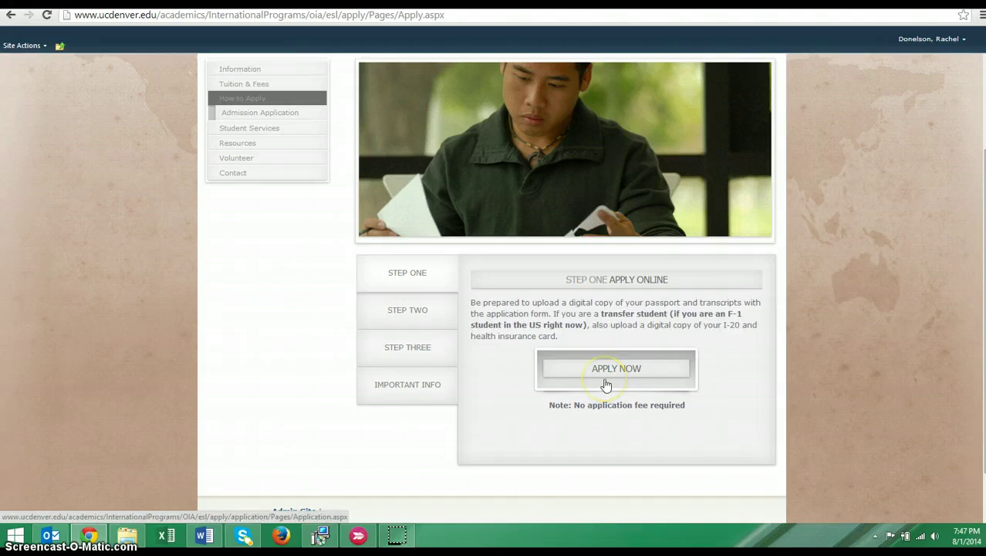
{"action": "left_click", "coordinate": [608, 379]}
{"action": "left_click", "coordinate": [610, 374]}
{"action": "left_click", "coordinate": [614, 454]}
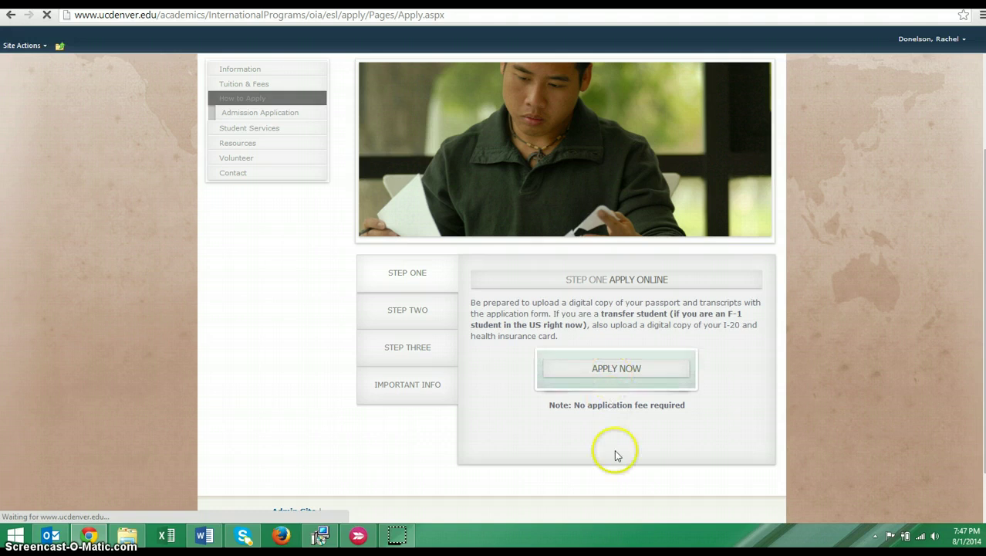
{"action": "left_click", "coordinate": [619, 375]}
{"action": "left_click", "coordinate": [616, 375]}
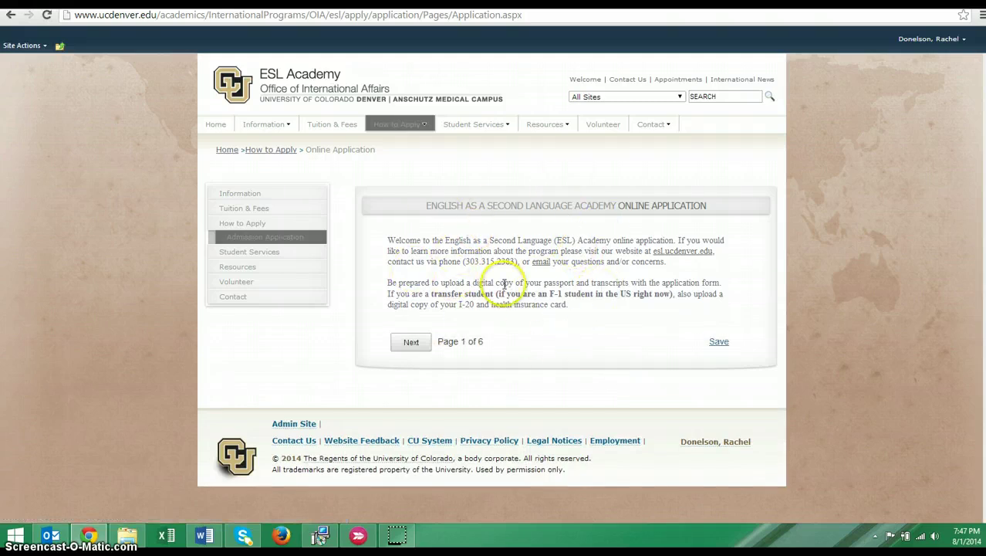
Continue to Biographical Information and enter the applicant's full name, including middle name
{"action": "left_click", "coordinate": [411, 342]}
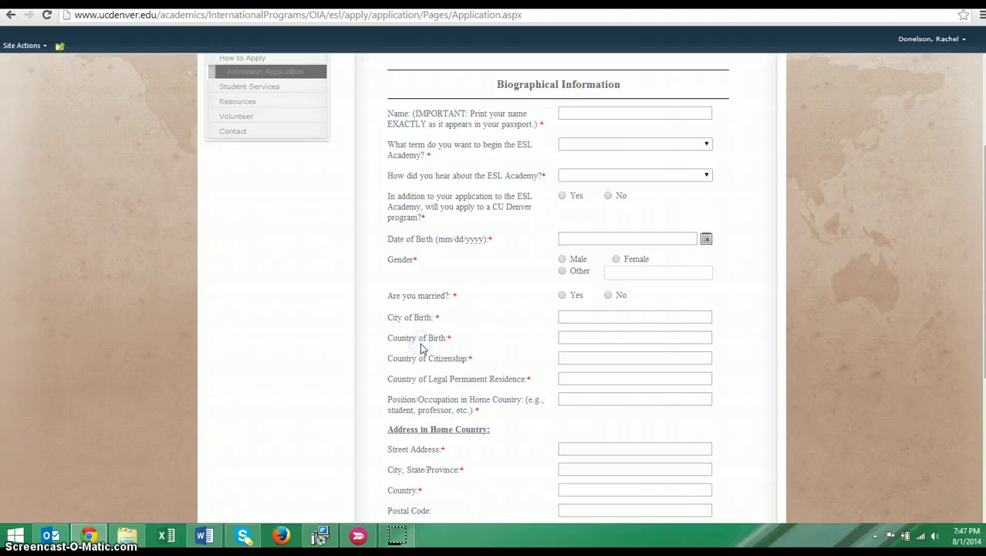
{"action": "left_click", "coordinate": [590, 115]}
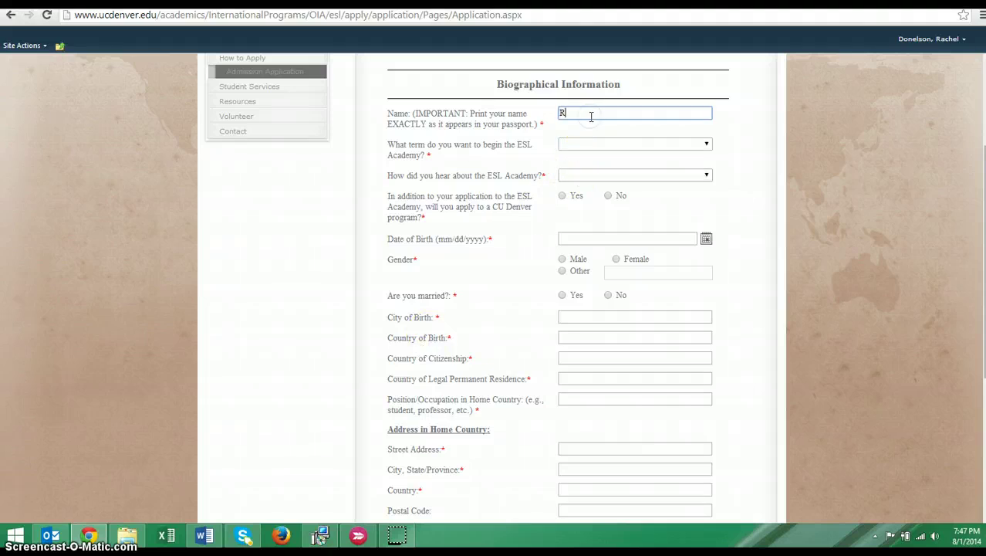
Choose Fall II (October16th, 2014) as the starting term
{"action": "left_click", "coordinate": [706, 144]}
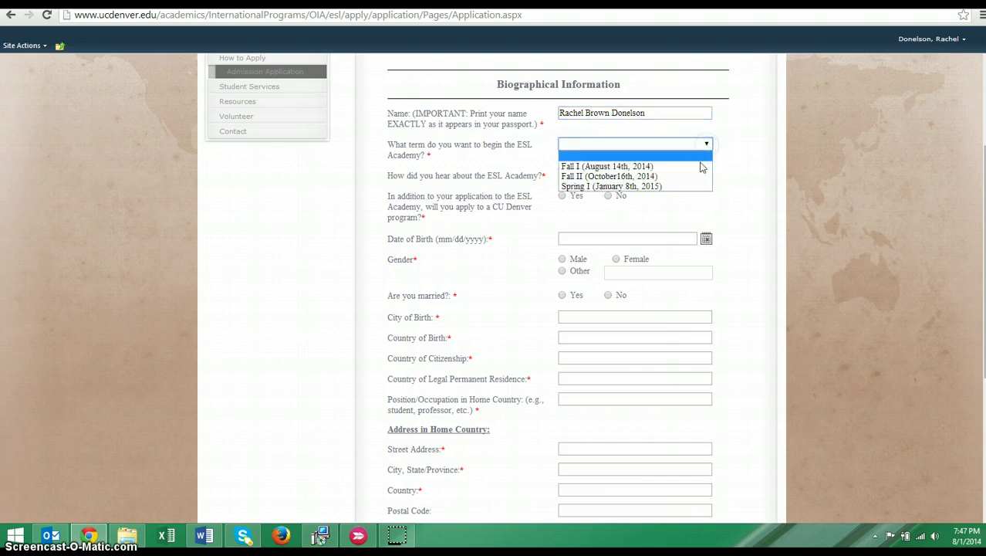
{"action": "left_click", "coordinate": [699, 179]}
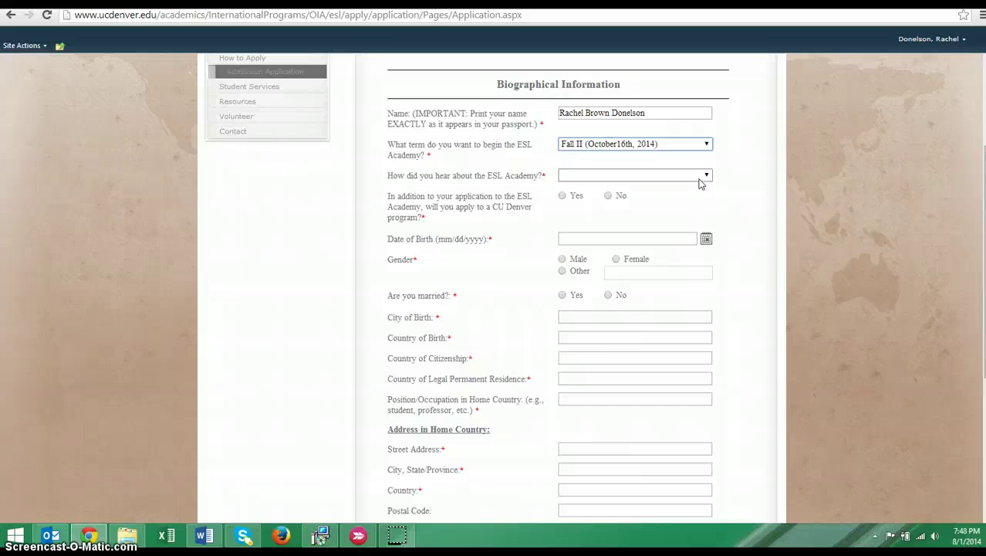
{"action": "left_click", "coordinate": [705, 177]}
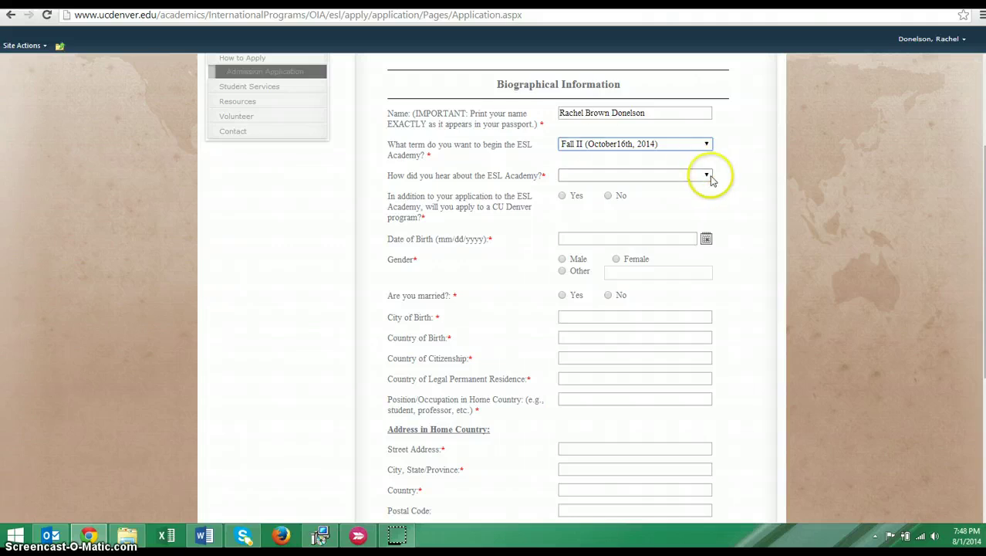
{"action": "left_click", "coordinate": [707, 177]}
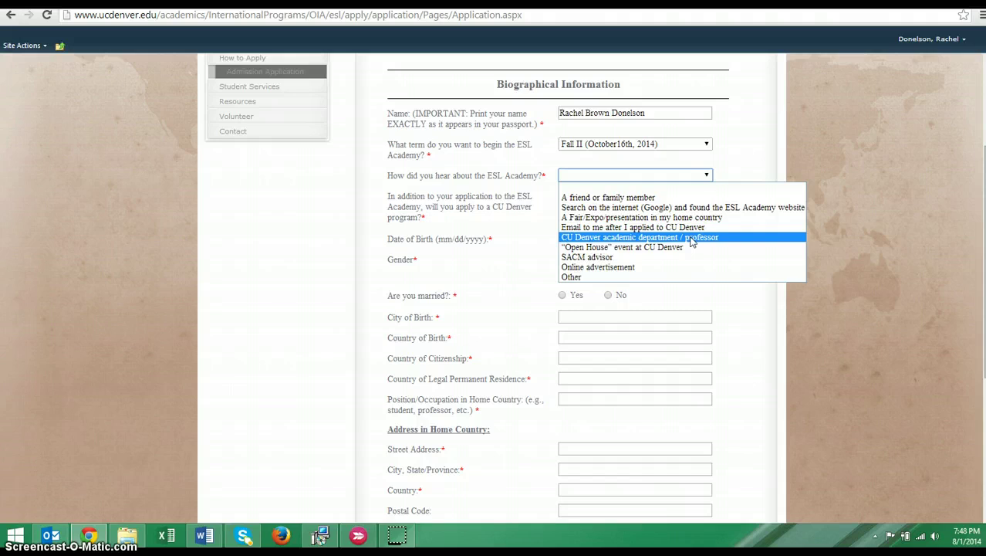
Set referral to 'A friend or family member', CU Denver program to Yes, and classification to Undergraduate
{"action": "left_click", "coordinate": [677, 199]}
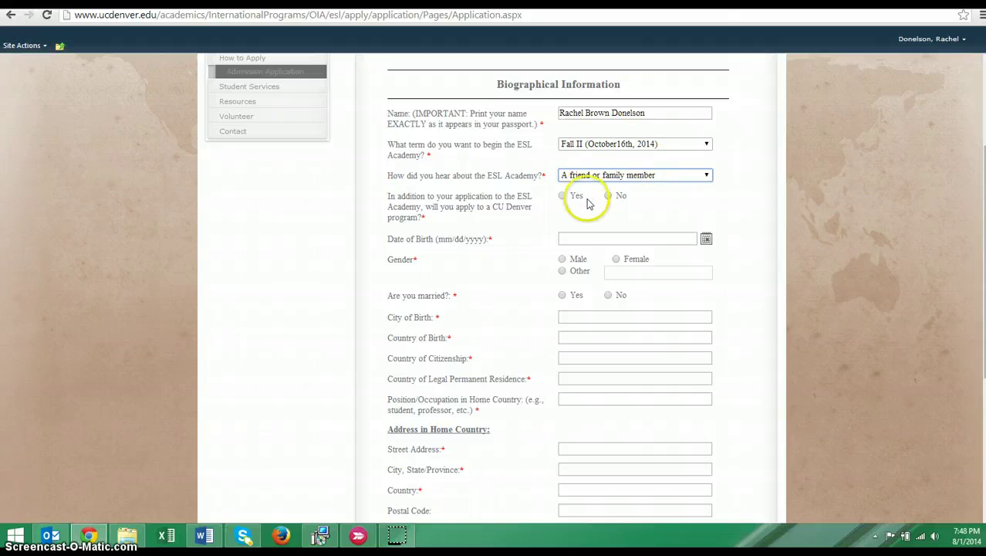
{"action": "left_click", "coordinate": [562, 195]}
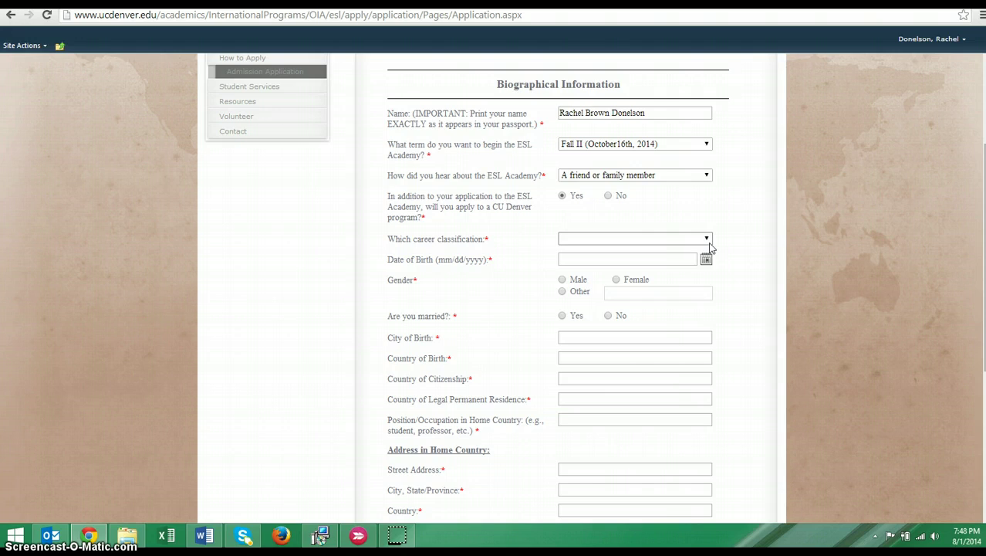
{"action": "left_click", "coordinate": [709, 241]}
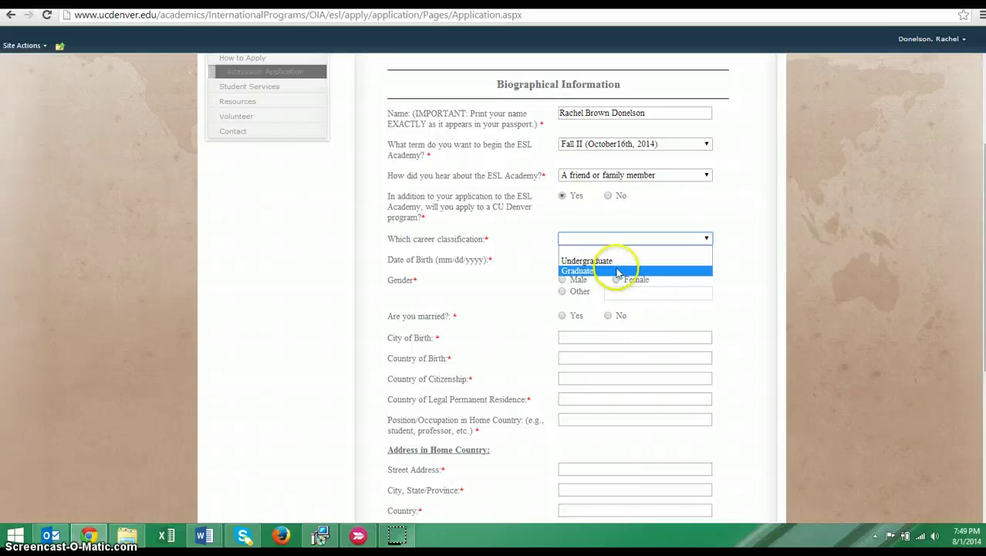
{"action": "left_click", "coordinate": [617, 260]}
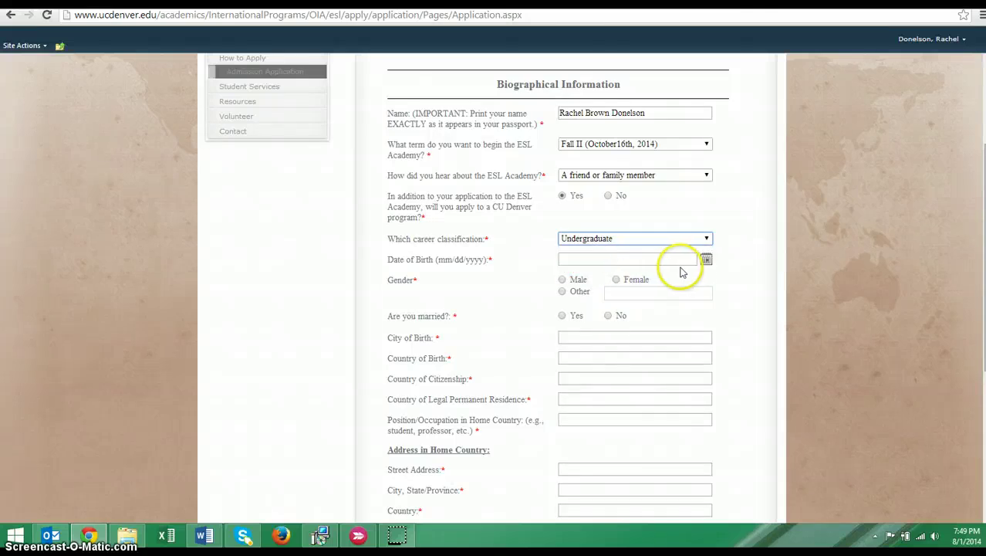
Pick September 8, 1969 as the date of birth and set gender to Female
{"action": "left_click", "coordinate": [706, 259]}
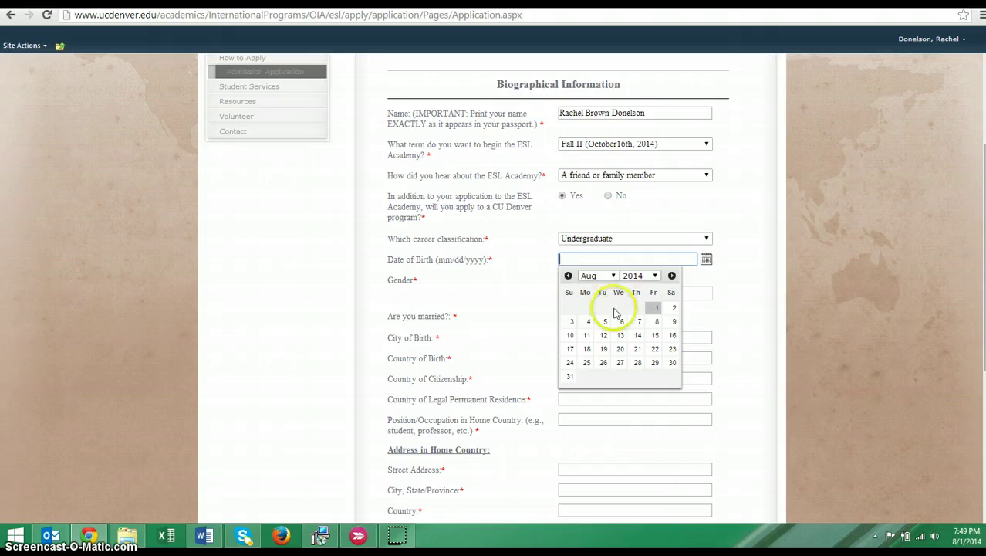
{"action": "left_click", "coordinate": [653, 276]}
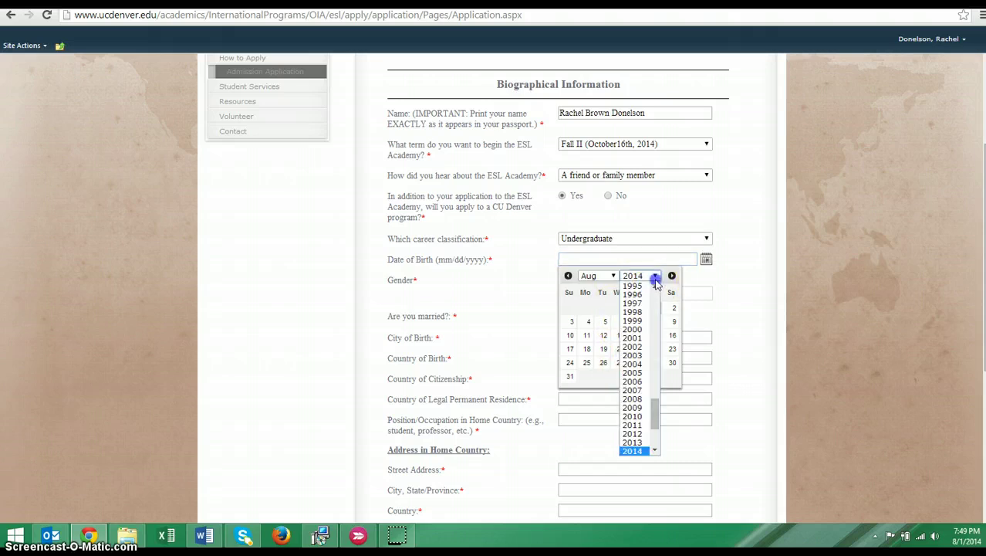
{"action": "left_click_drag", "start_coordinate": [655, 432], "coordinate": [654, 365]}
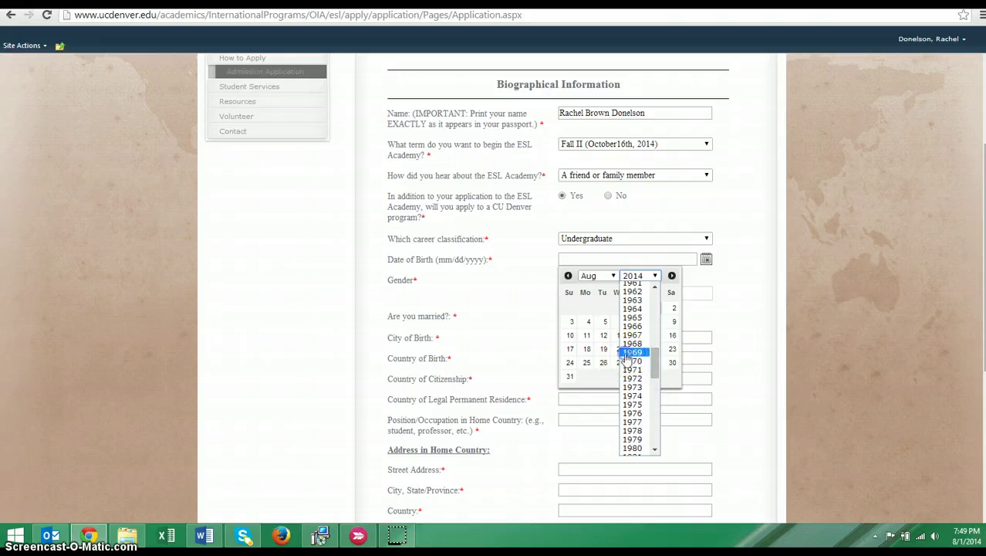
{"action": "left_click", "coordinate": [633, 352]}
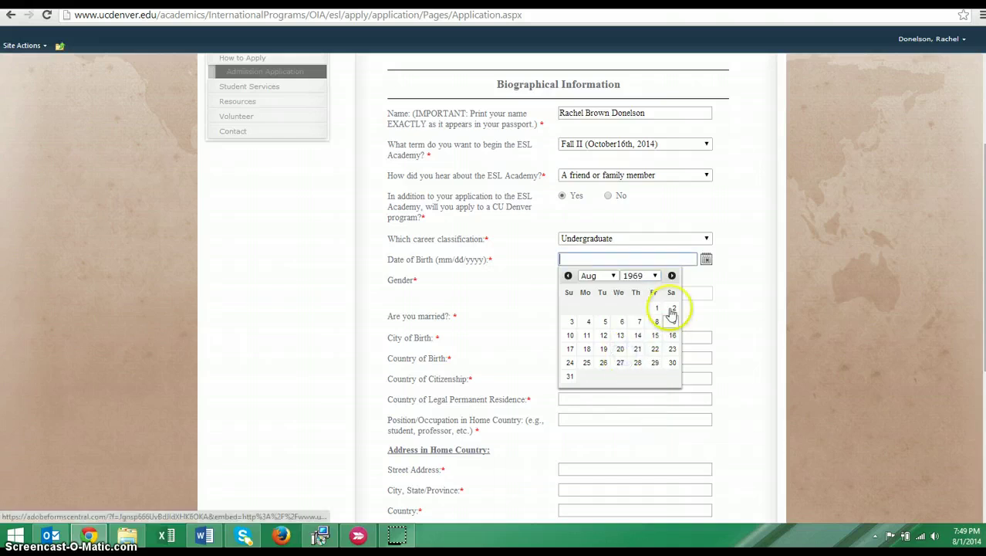
{"action": "left_click", "coordinate": [605, 278]}
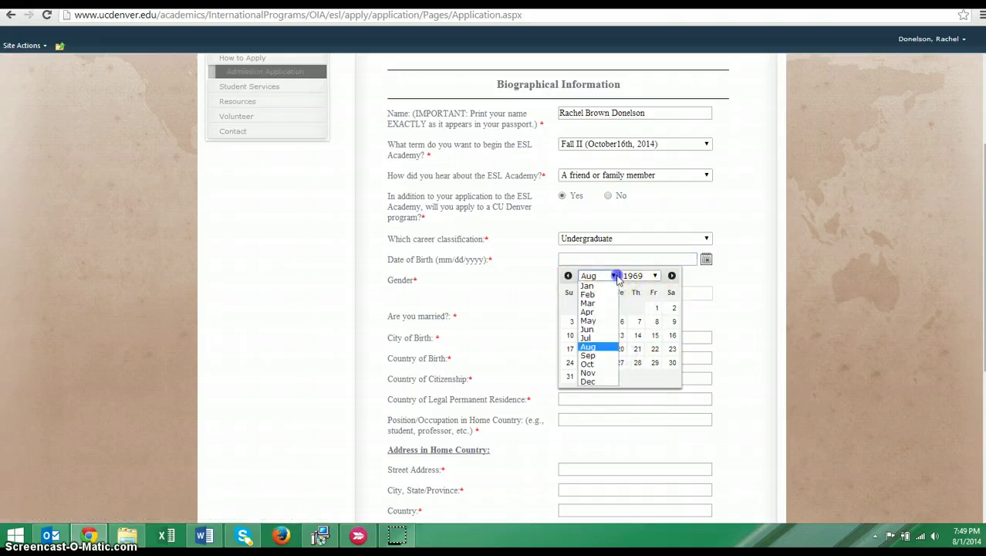
{"action": "left_click", "coordinate": [606, 356]}
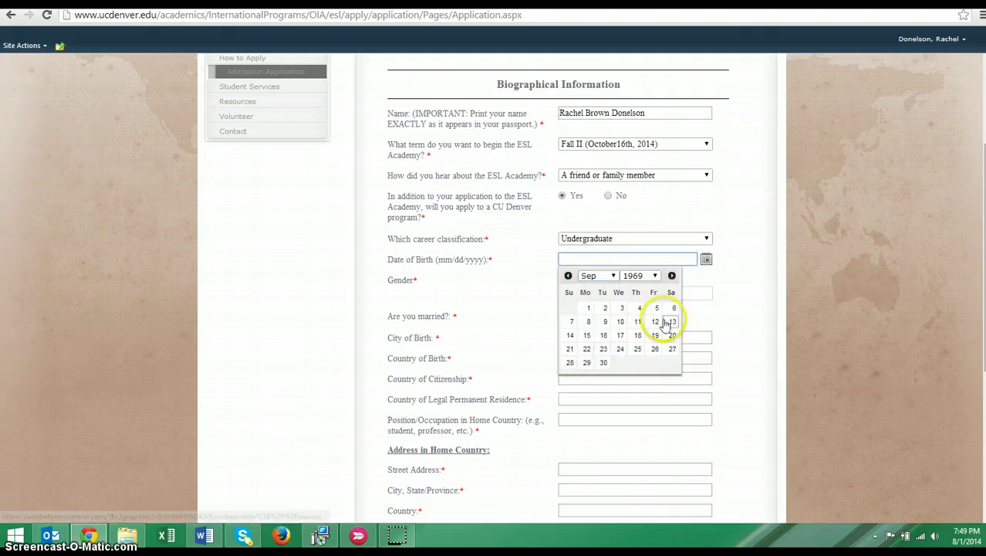
{"action": "left_click", "coordinate": [593, 322]}
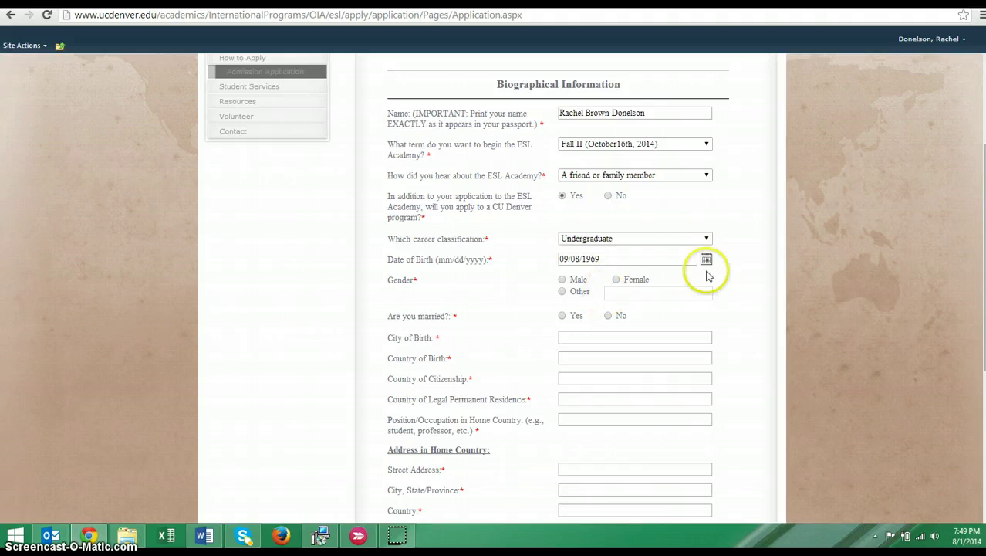
{"action": "left_click", "coordinate": [622, 281]}
Answer Yes to married, enter the city of birth, and set country of birth to United States
{"action": "scroll", "coordinate": [772, 378], "scroll_direction": "down", "scroll_amount": 1}
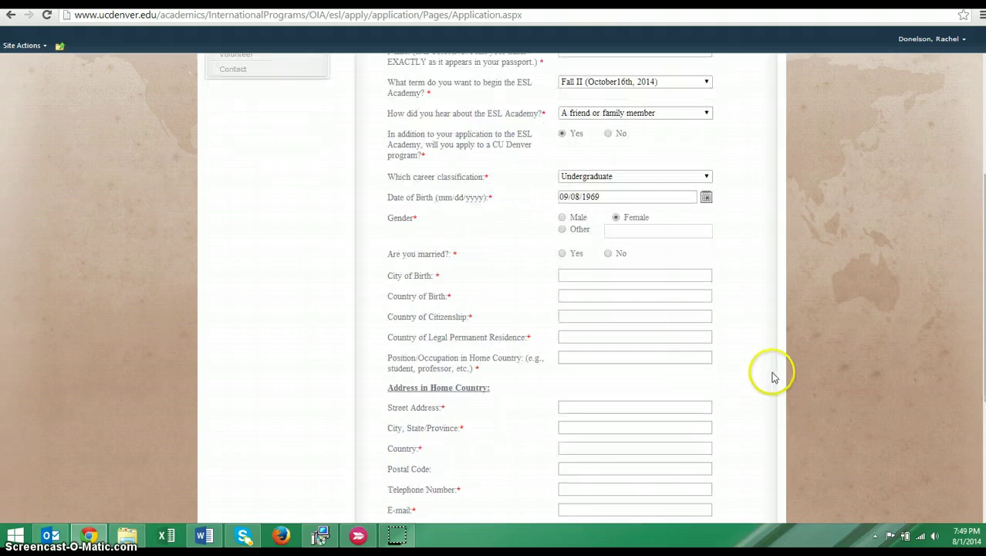
{"action": "left_click", "coordinate": [563, 254]}
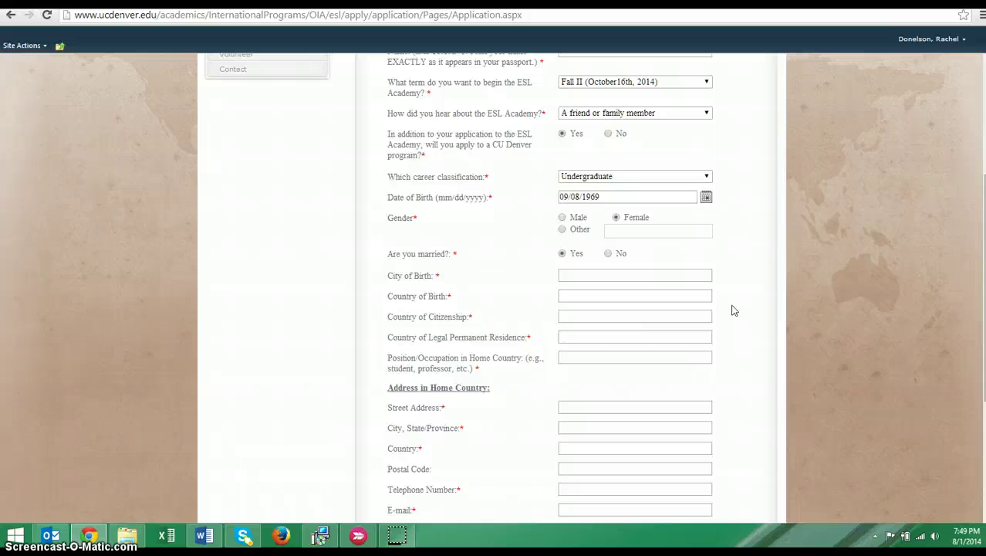
{"action": "left_click", "coordinate": [617, 278]}
{"action": "type", "text": "Richmond"}
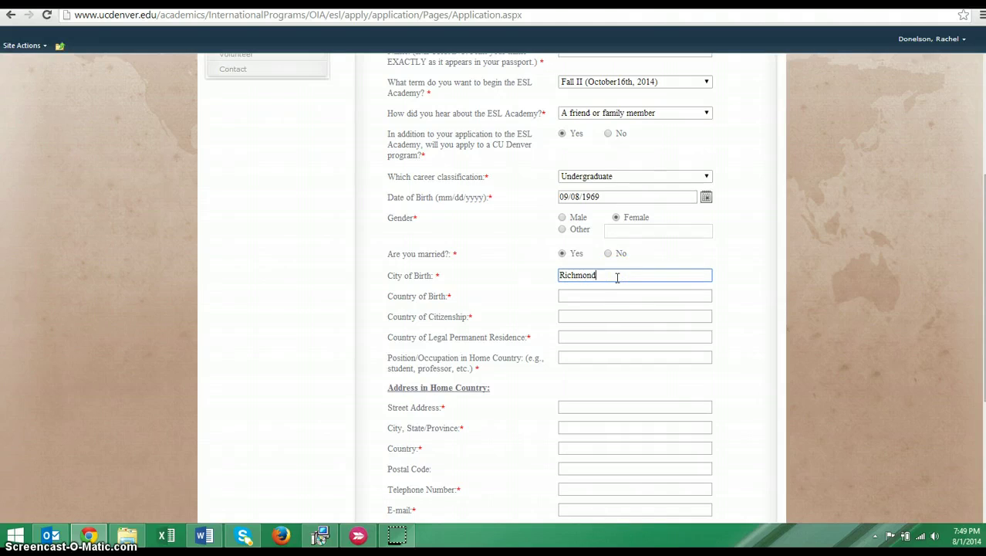
{"action": "key", "text": "Tab"}
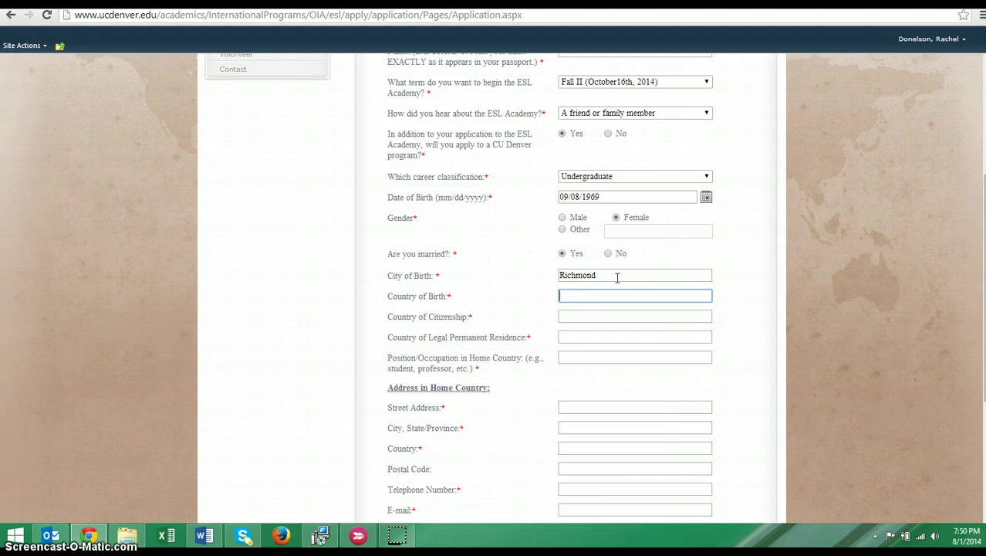
{"action": "type", "text": "United States"}
Set citizenship and legal permanent residence to United States and occupation to 'program coordinator'
{"action": "key", "text": "Tab"}
{"action": "type", "text": "Uni"}
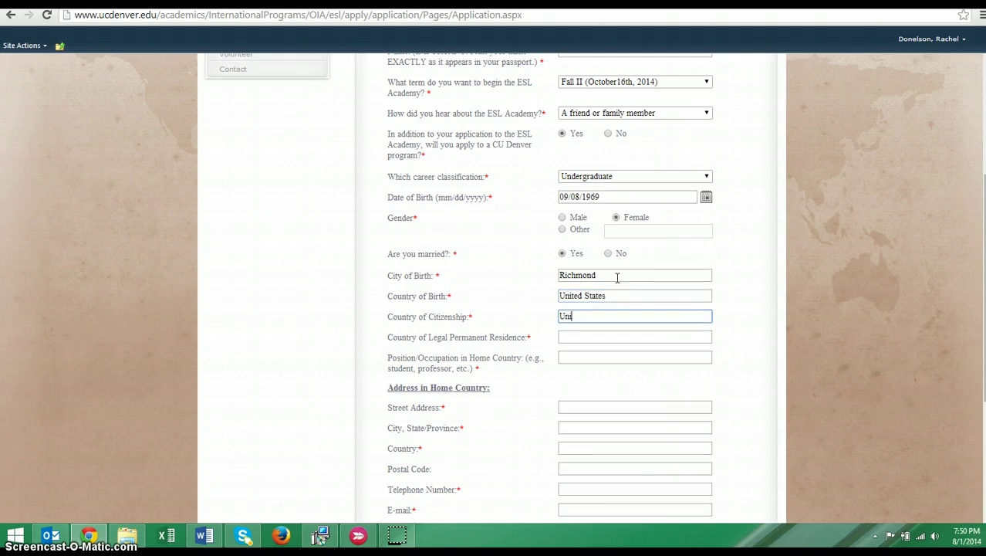
{"action": "type", "text": "ted States"}
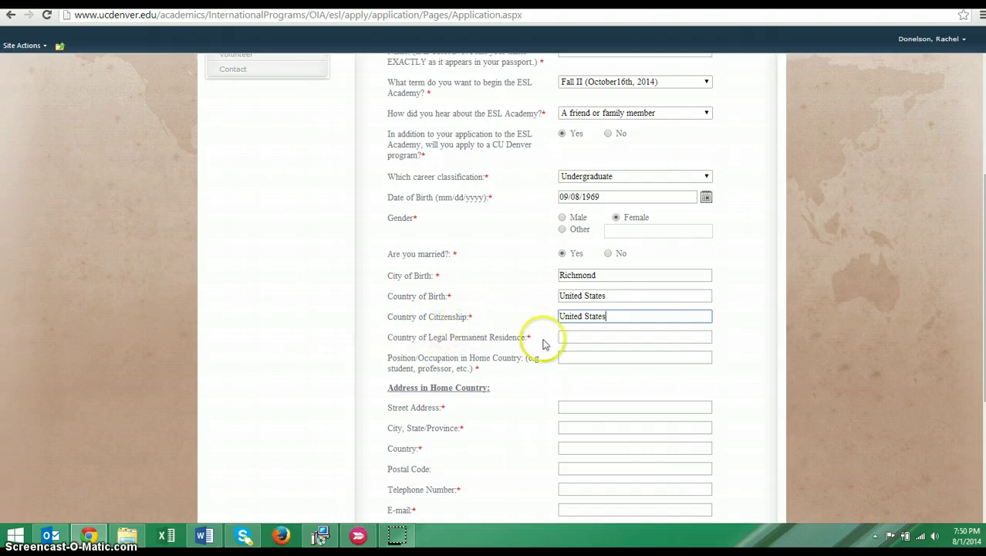
{"action": "left_click", "coordinate": [615, 338]}
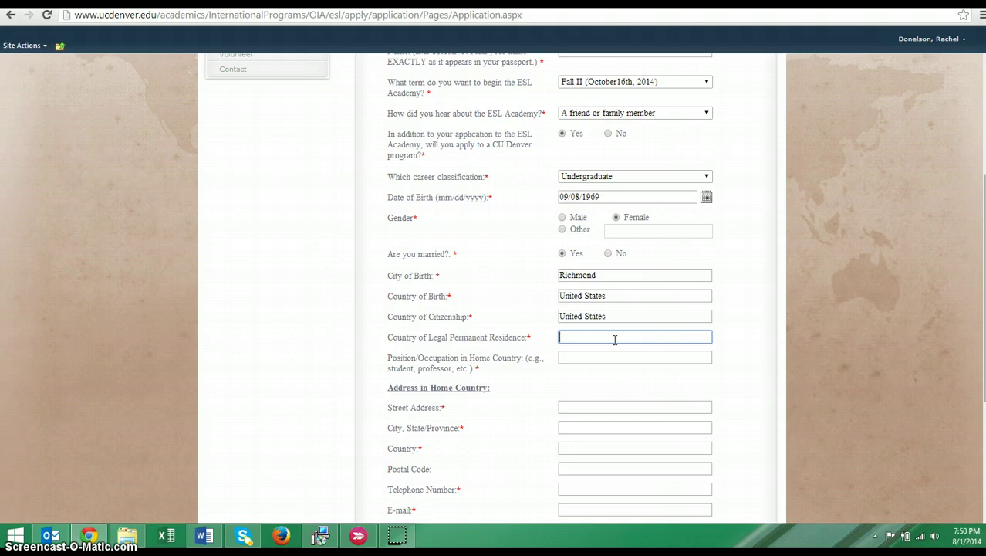
{"action": "type", "text": "United States"}
{"action": "left_click", "coordinate": [620, 357]}
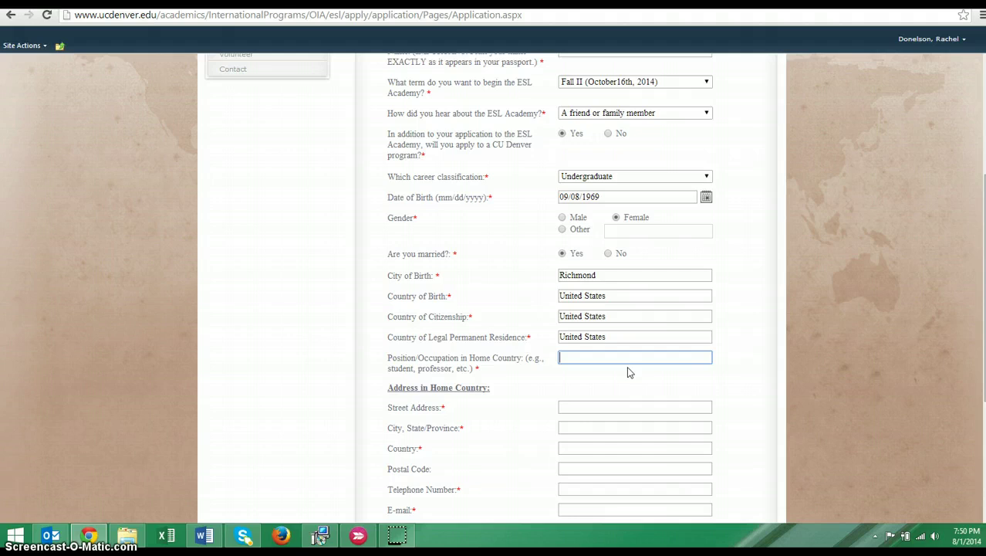
{"action": "type", "text": "program coordinator"}
Enter the home street address, city/state, and country United States
{"action": "scroll", "coordinate": [621, 400], "scroll_direction": "down", "scroll_amount": 3}
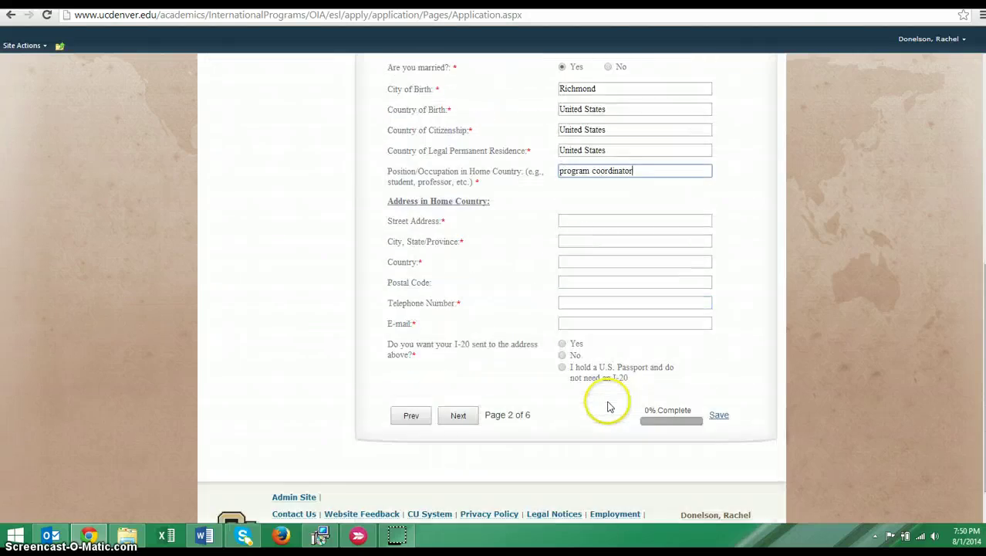
{"action": "left_click", "coordinate": [573, 223]}
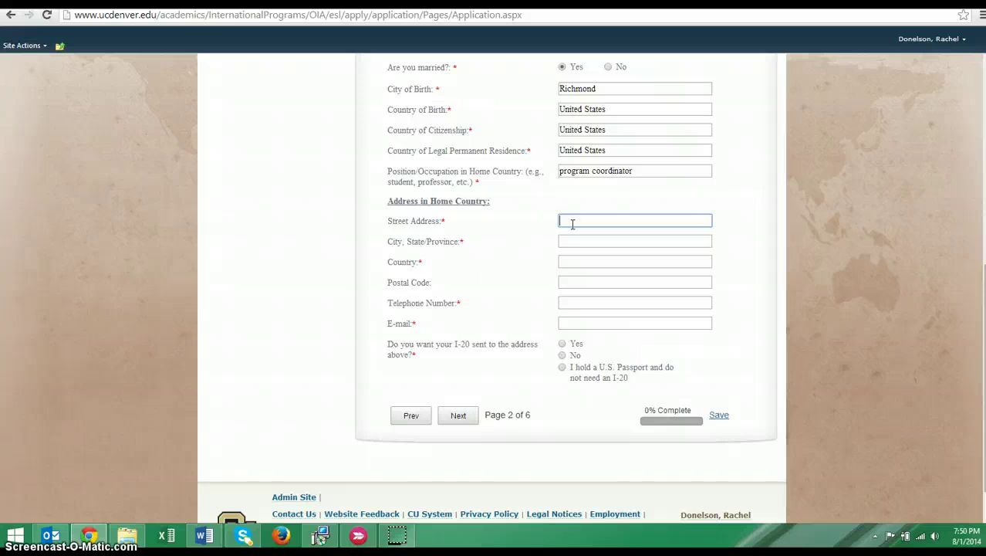
{"action": "type", "text": "123 Alphabet St."}
{"action": "left_click", "coordinate": [572, 240]}
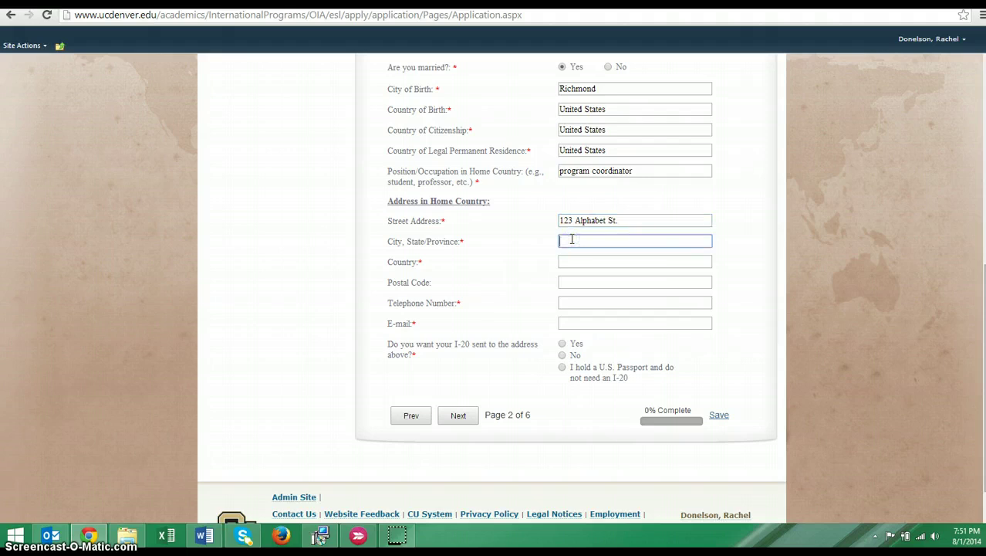
{"action": "type", "text": "Denver"}
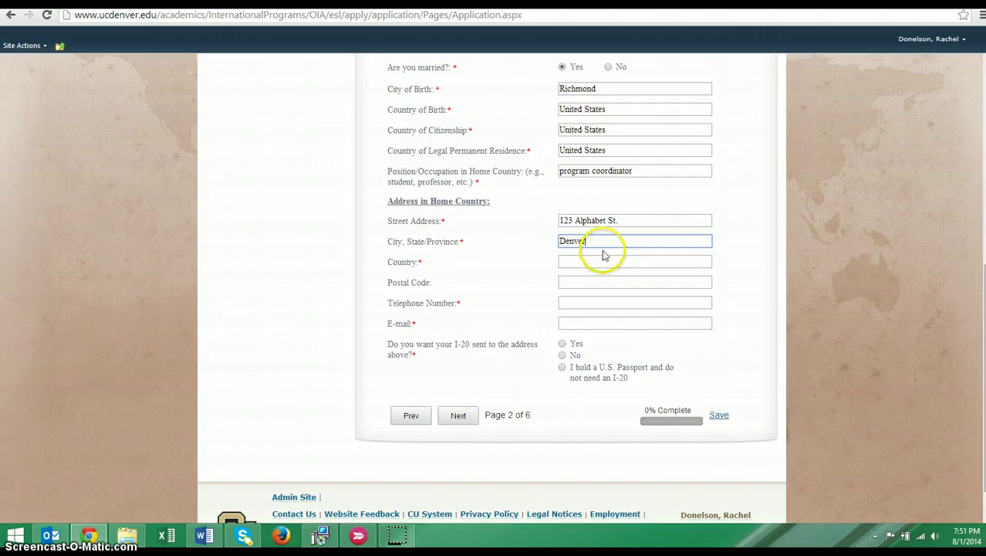
{"action": "type", "text": ", CO"}
{"action": "left_click", "coordinate": [605, 261]}
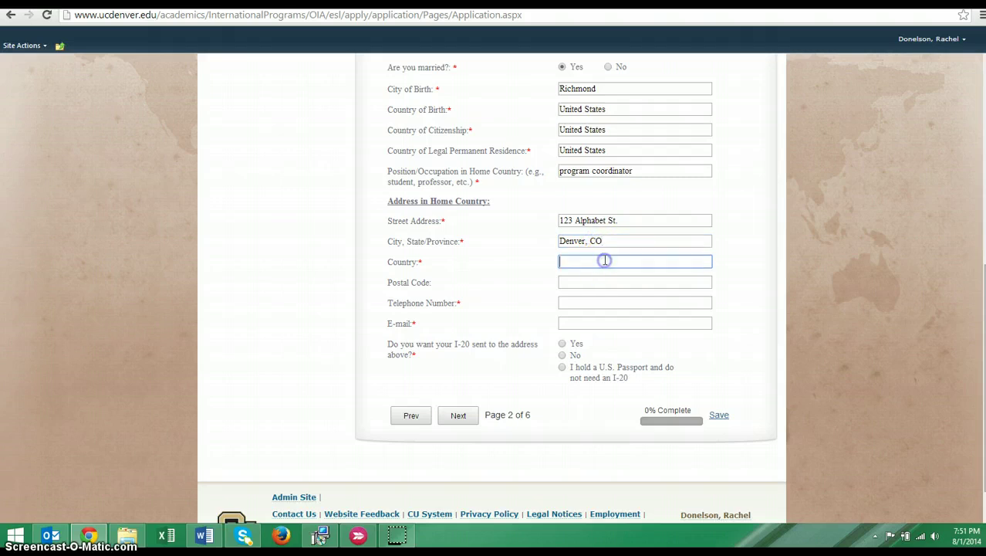
{"action": "type", "text": "United States"}
Enter the home telephone number and e-mail address
{"action": "left_click", "coordinate": [597, 304]}
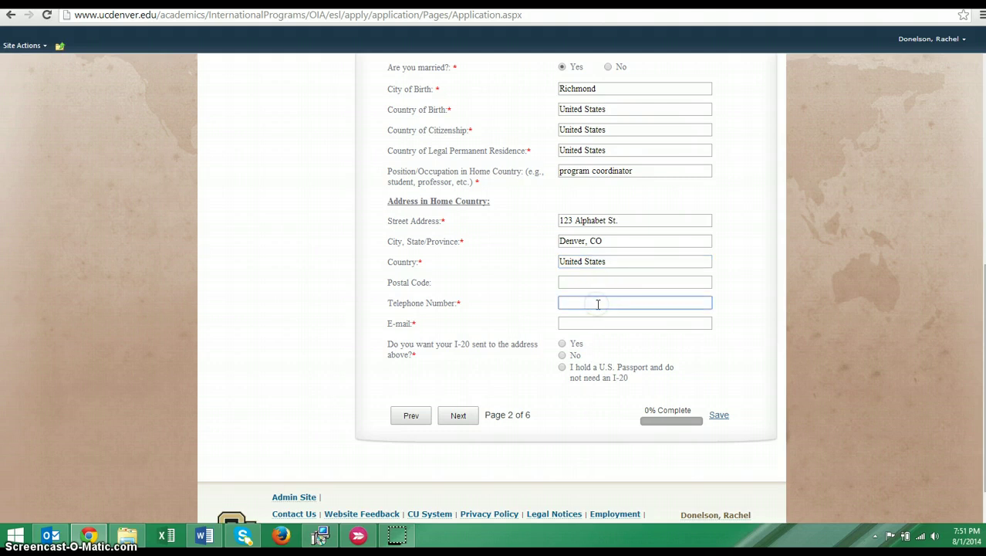
{"action": "left_click", "coordinate": [596, 325]}
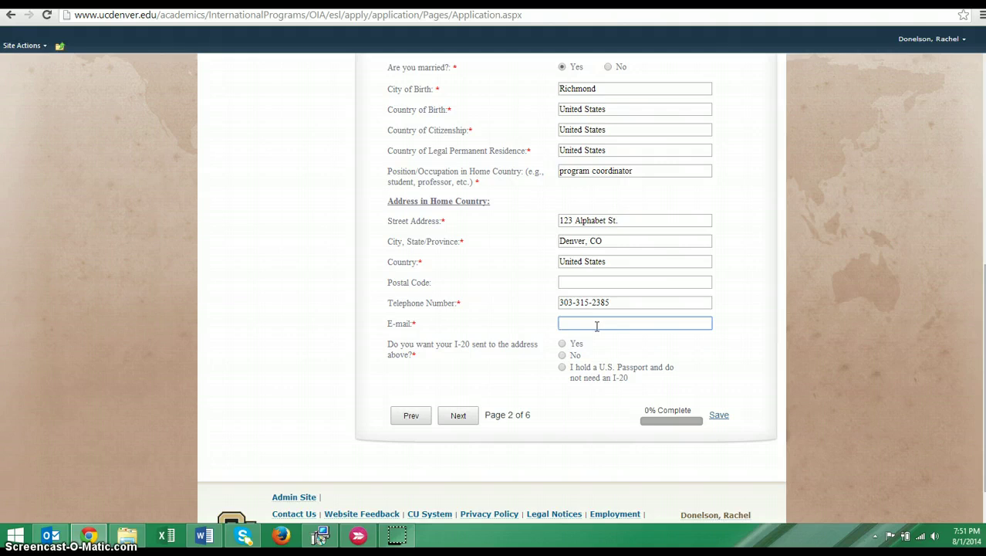
{"action": "left_click", "coordinate": [696, 344]}
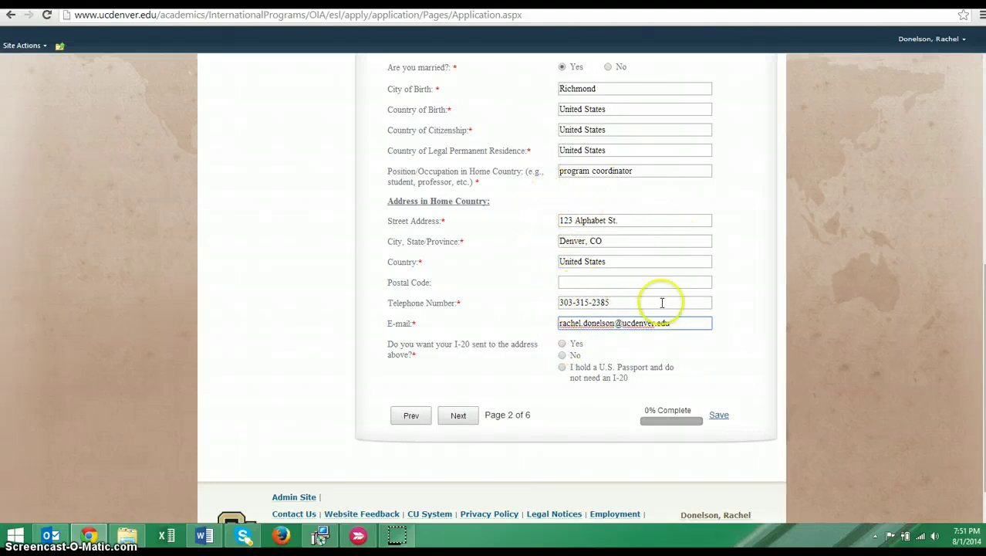
{"action": "left_click_drag", "start_coordinate": [565, 258], "coordinate": [583, 275]}
{"action": "left_click", "coordinate": [615, 287]}
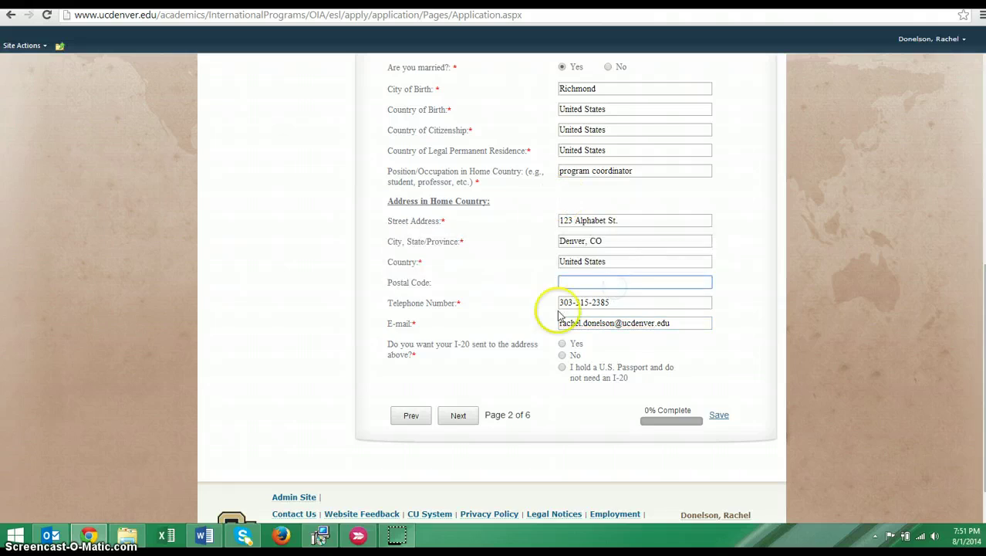
Answer the I-20 question as Yes, noting the U.S. passport, and continue to Page 3
{"action": "left_click", "coordinate": [563, 345]}
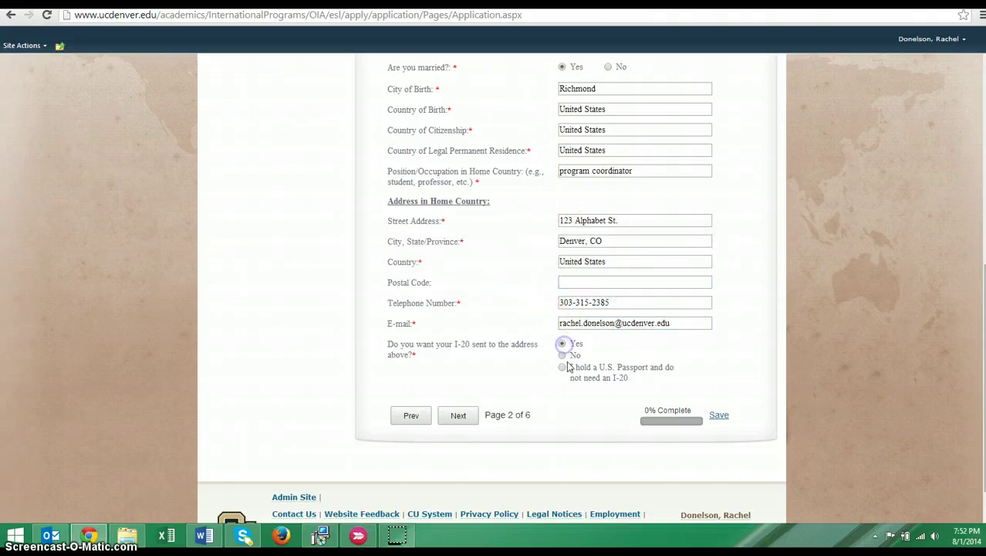
{"action": "left_click", "coordinate": [563, 357]}
{"action": "scroll", "coordinate": [699, 396], "scroll_direction": "down", "scroll_amount": 1}
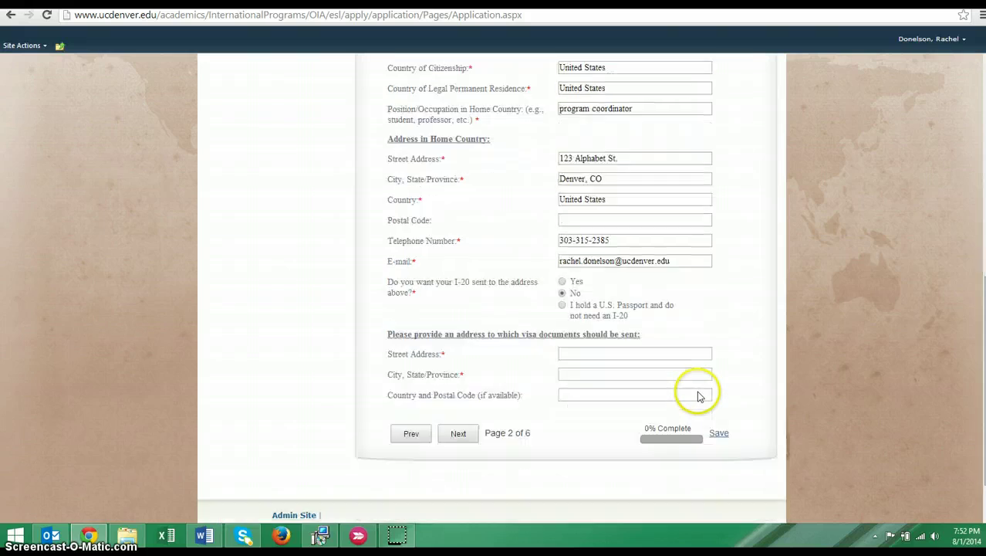
{"action": "left_click", "coordinate": [564, 311]}
{"action": "left_click", "coordinate": [633, 369]}
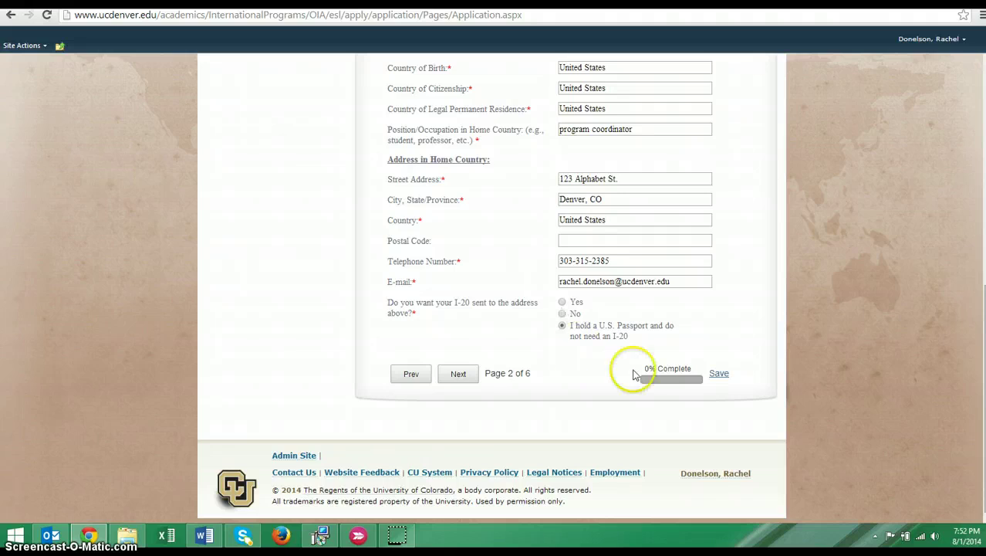
{"action": "left_click", "coordinate": [557, 331]}
{"action": "left_click", "coordinate": [562, 303]}
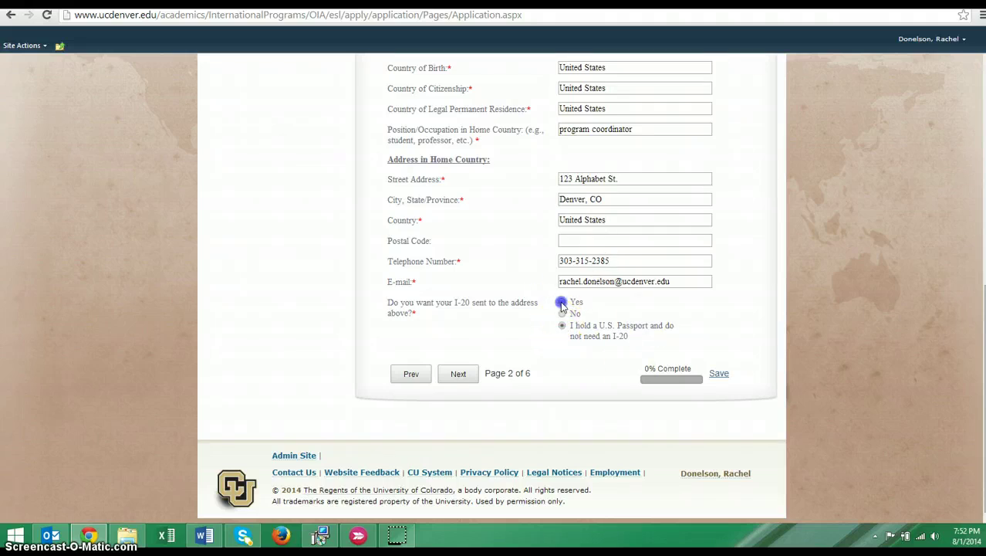
{"action": "left_click", "coordinate": [461, 373]}
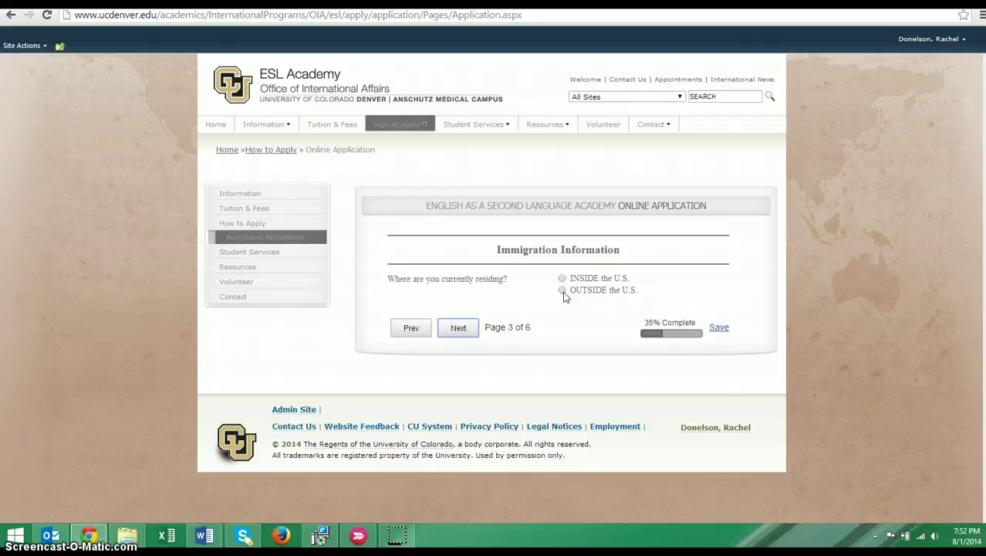
Mark current residence as INSIDE the U.S. and review the visa classification list
{"action": "left_click", "coordinate": [562, 291]}
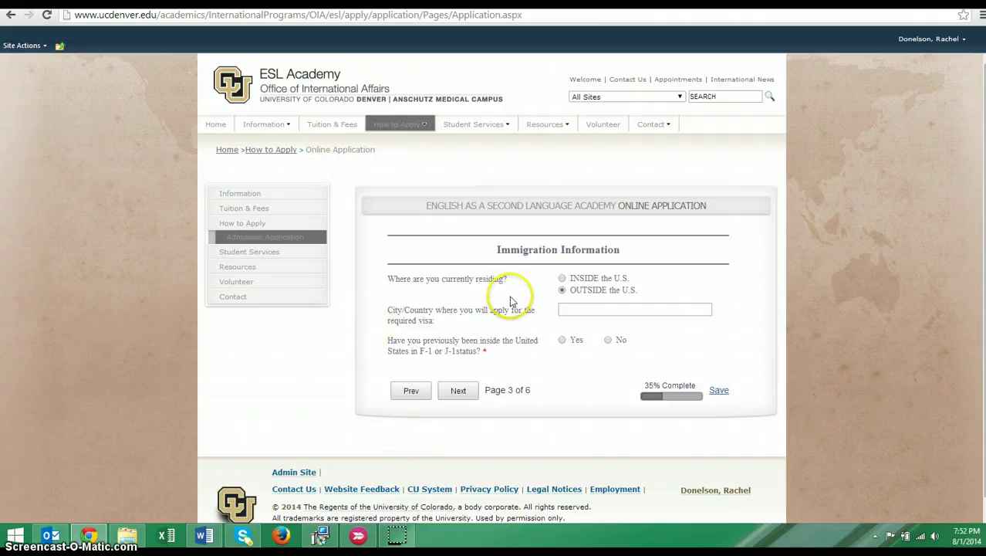
{"action": "left_click", "coordinate": [562, 277]}
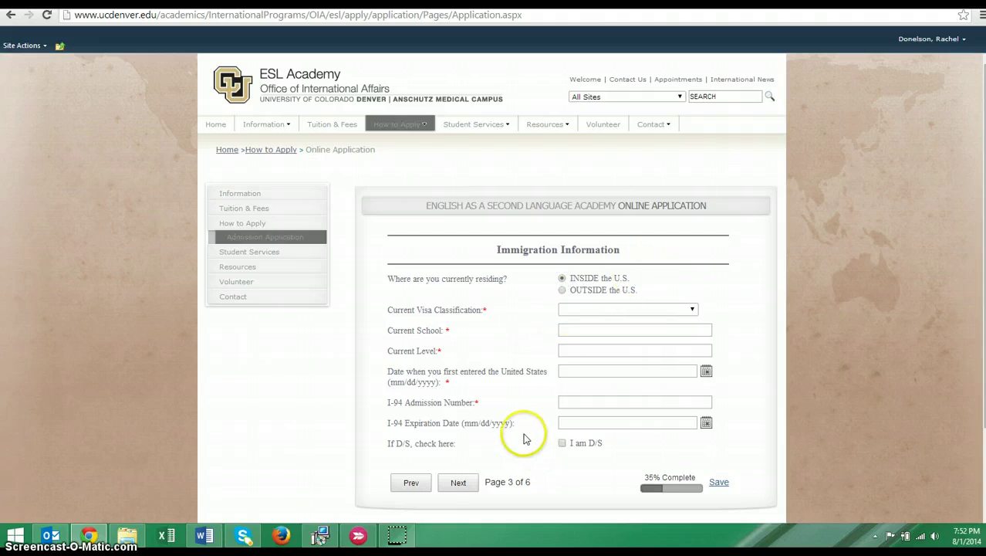
{"action": "left_click", "coordinate": [693, 310]}
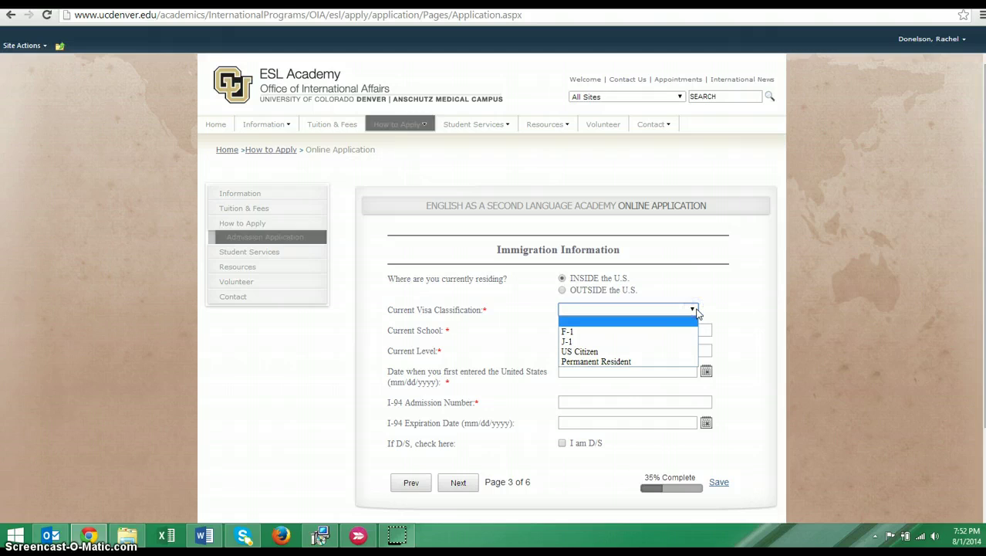
{"action": "left_click", "coordinate": [694, 310]}
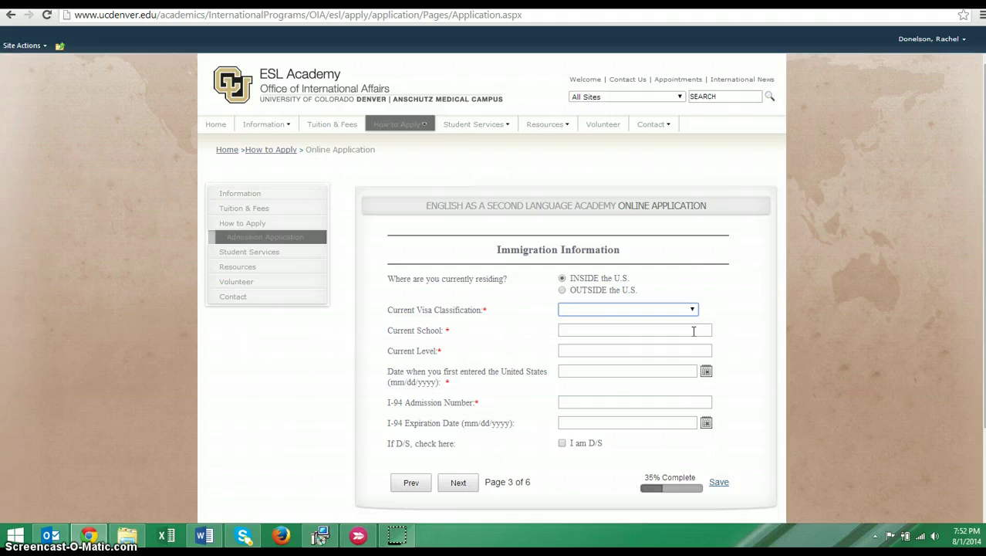
{"action": "left_click", "coordinate": [671, 353]}
{"action": "left_click", "coordinate": [670, 350]}
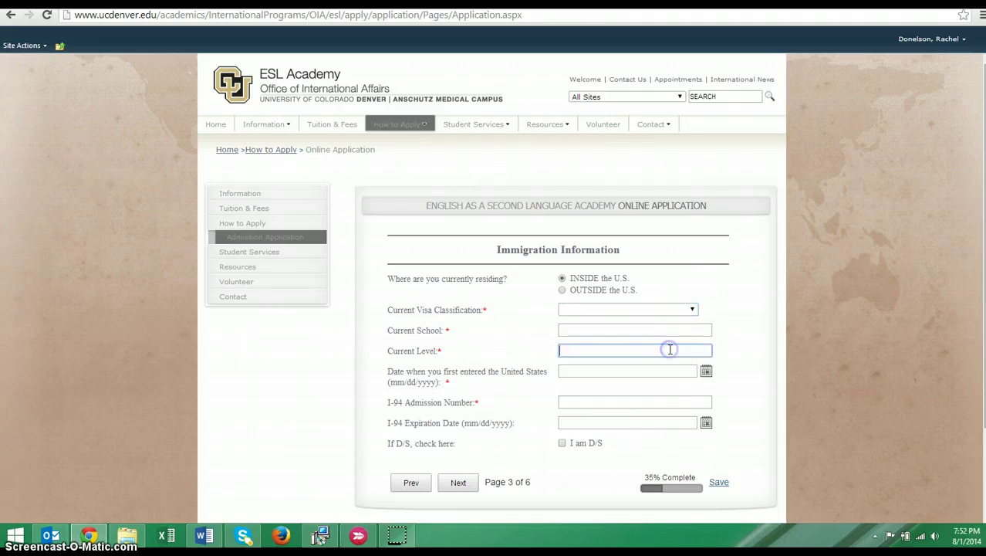
{"action": "scroll", "coordinate": [617, 344], "scroll_direction": "down", "scroll_amount": 1}
{"action": "left_click", "coordinate": [572, 341]}
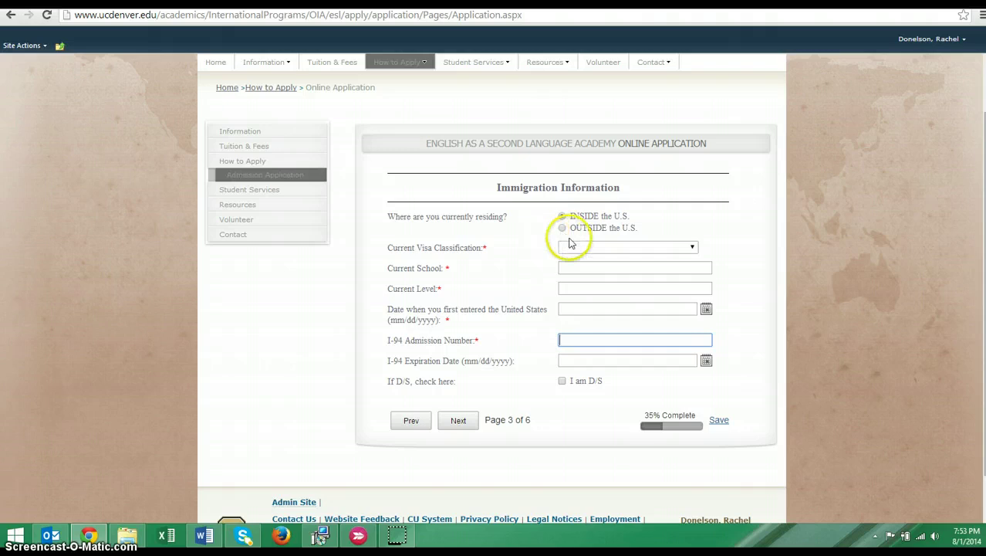
Set visa classification to US Citizen, current school to 'Spring International', and current level 4
{"action": "left_click", "coordinate": [694, 247]}
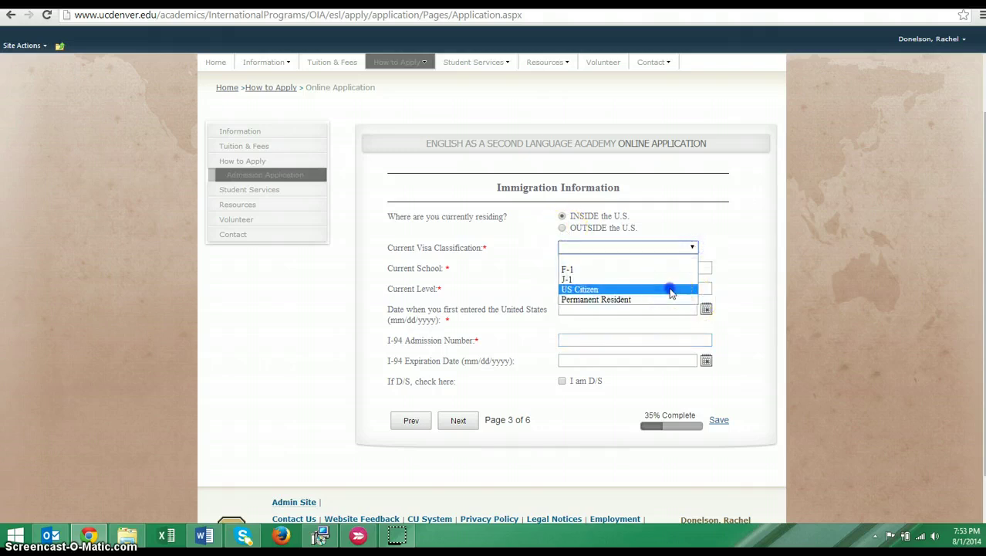
{"action": "left_click", "coordinate": [670, 289]}
{"action": "left_click", "coordinate": [706, 268]}
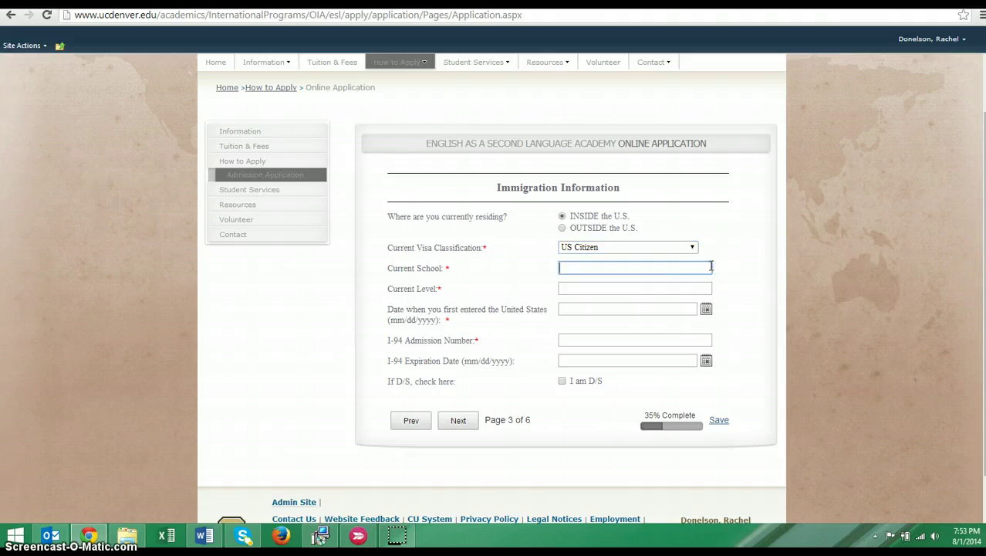
{"action": "type", "text": "Spring International"}
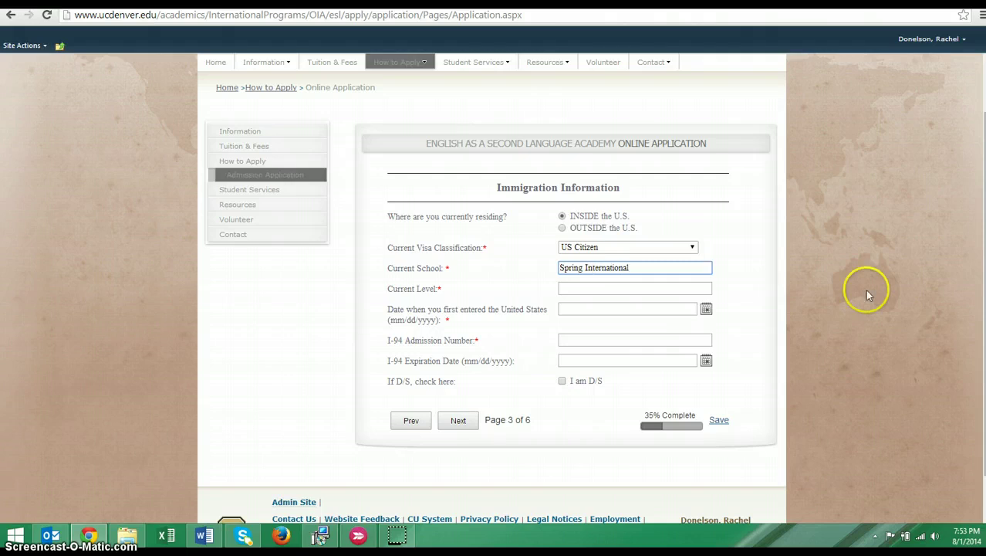
{"action": "left_click", "coordinate": [576, 288]}
{"action": "type", "text": "4"}
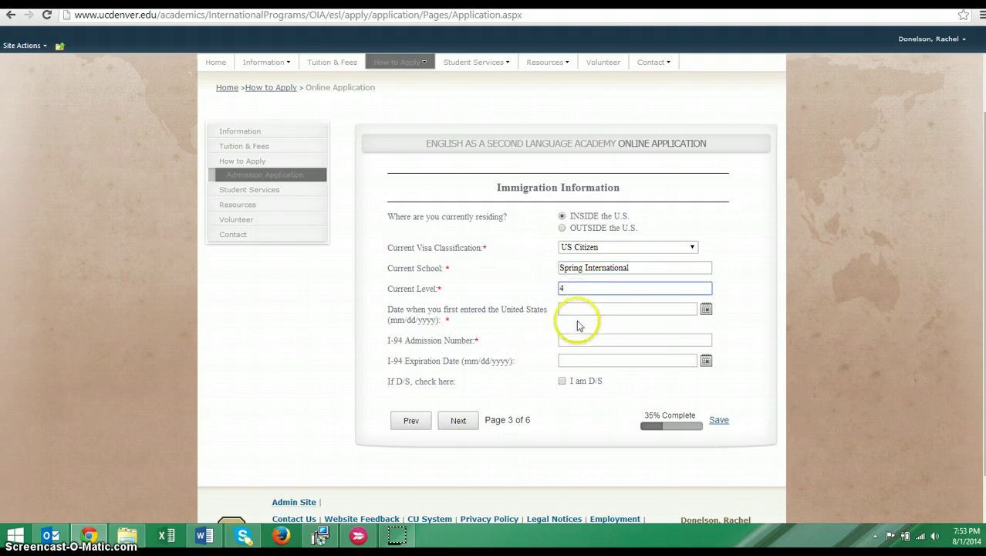
Set the first U.S. entry date to January 1, 2014 and continue to Document Upload
{"action": "left_click", "coordinate": [706, 309]}
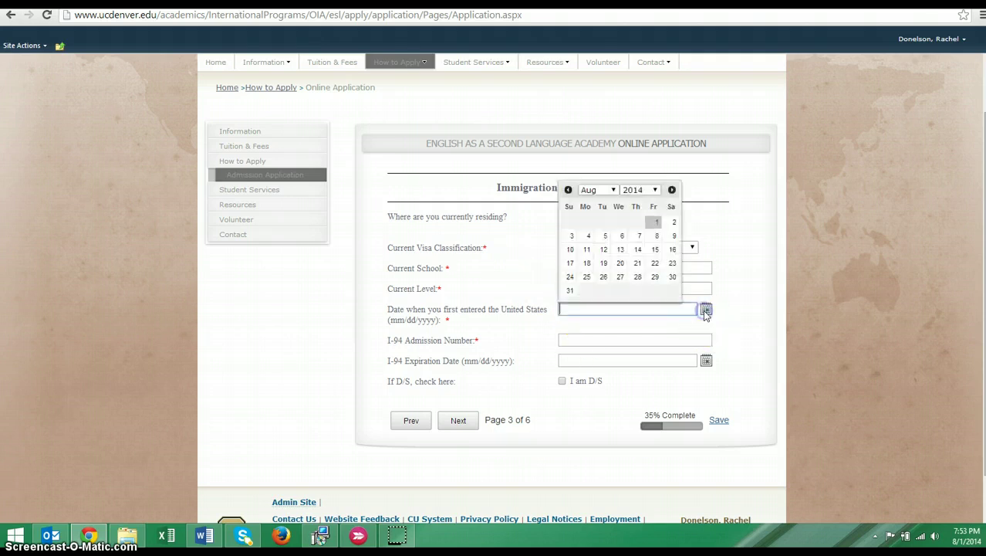
{"action": "left_click", "coordinate": [569, 189]}
{"action": "left_click", "coordinate": [569, 189]}
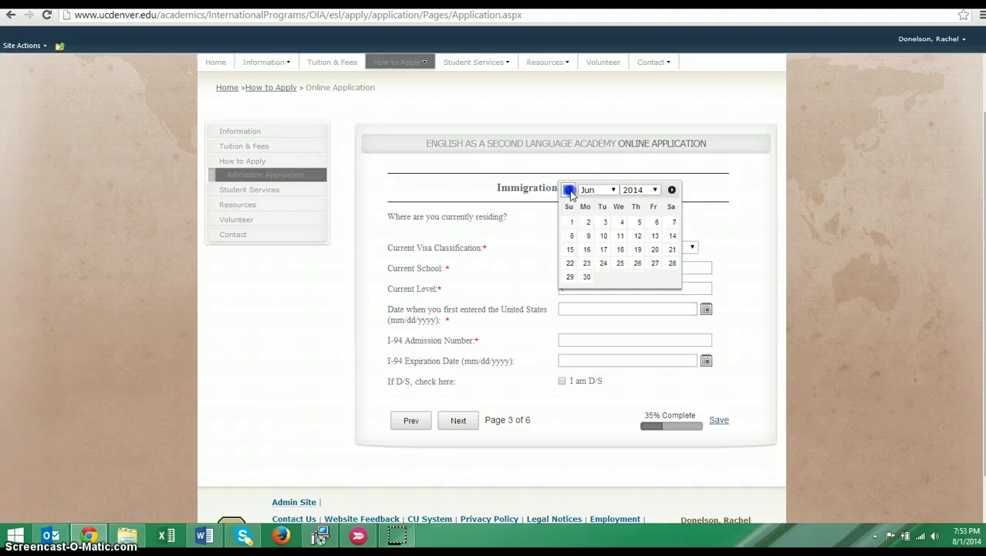
{"action": "left_click", "coordinate": [569, 190]}
{"action": "left_click", "coordinate": [569, 190]}
{"action": "left_click", "coordinate": [569, 190]}
{"action": "left_click", "coordinate": [569, 190]}
{"action": "left_click", "coordinate": [568, 190]}
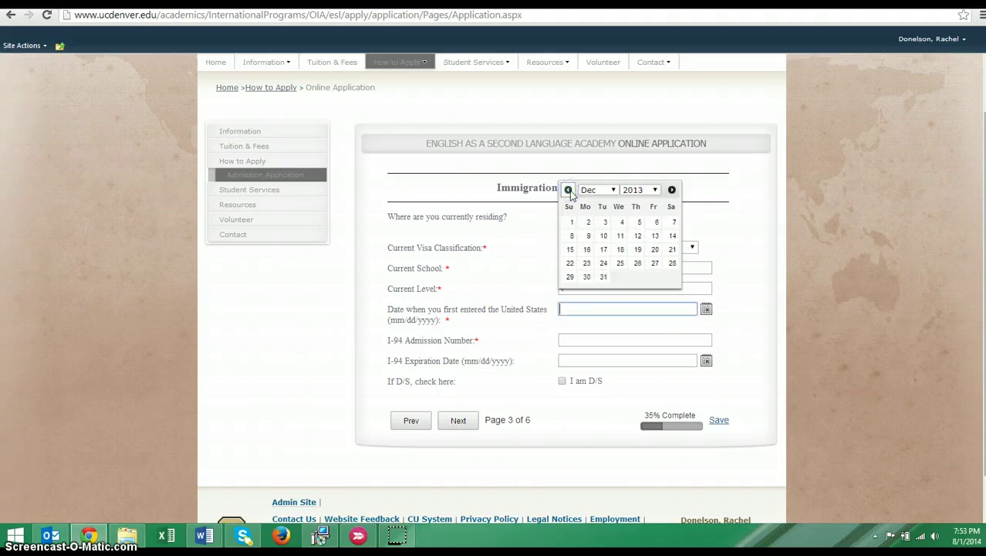
{"action": "left_click", "coordinate": [671, 190]}
{"action": "left_click", "coordinate": [622, 222]}
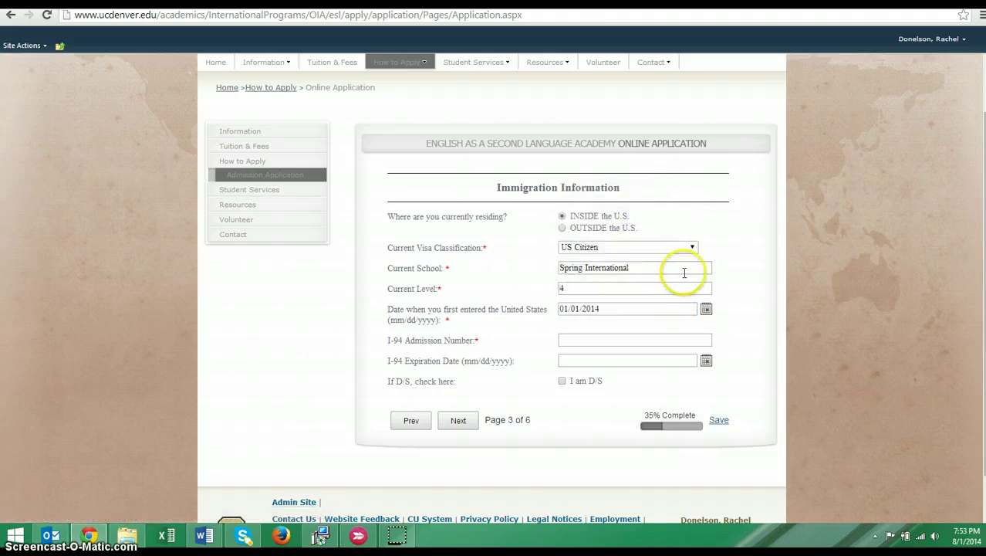
{"action": "left_click", "coordinate": [642, 339]}
{"action": "scroll", "coordinate": [642, 337], "scroll_direction": "up", "scroll_amount": 1}
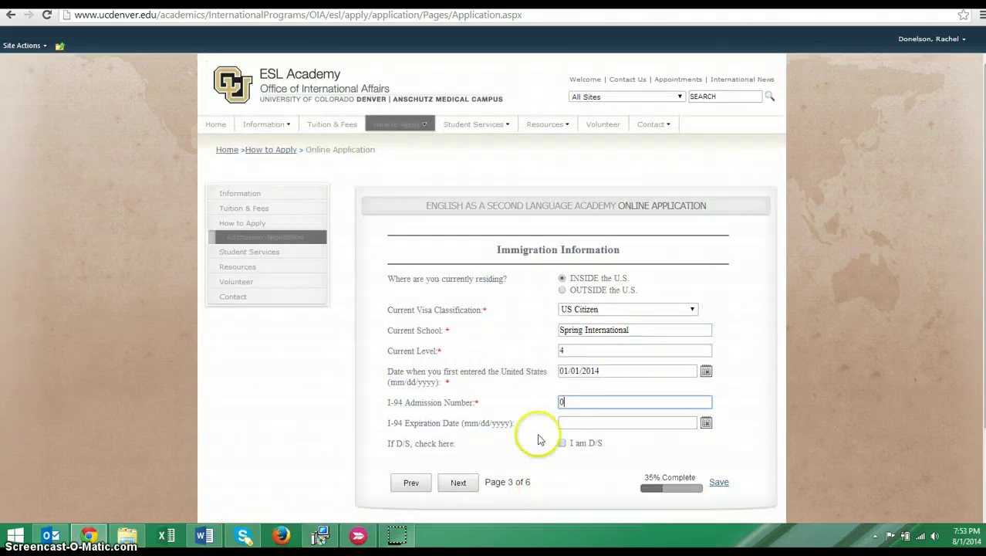
{"action": "scroll", "coordinate": [536, 425], "scroll_direction": "down", "scroll_amount": 2}
{"action": "left_click", "coordinate": [459, 374]}
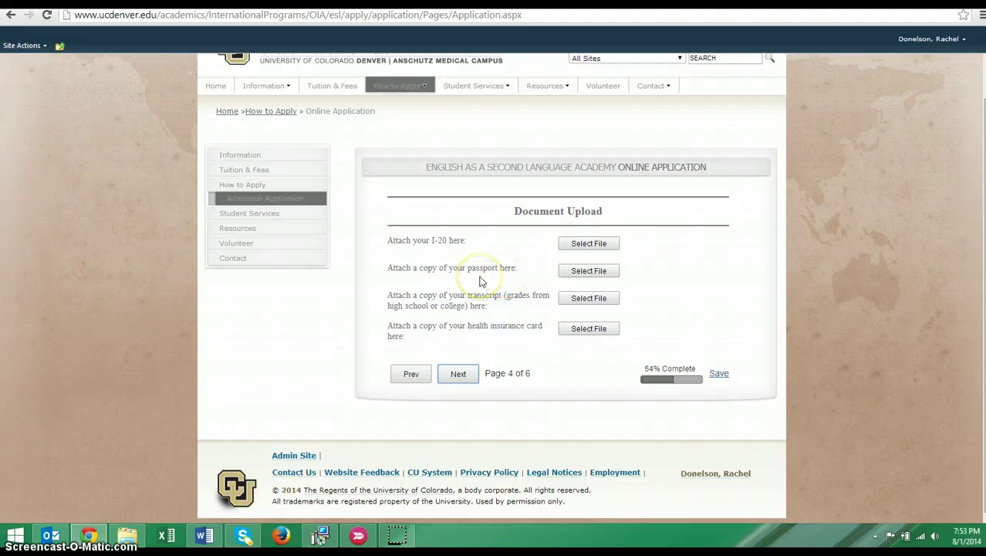
Attach passport.pdf from the Desktop as the passport copy
{"action": "left_click", "coordinate": [582, 271]}
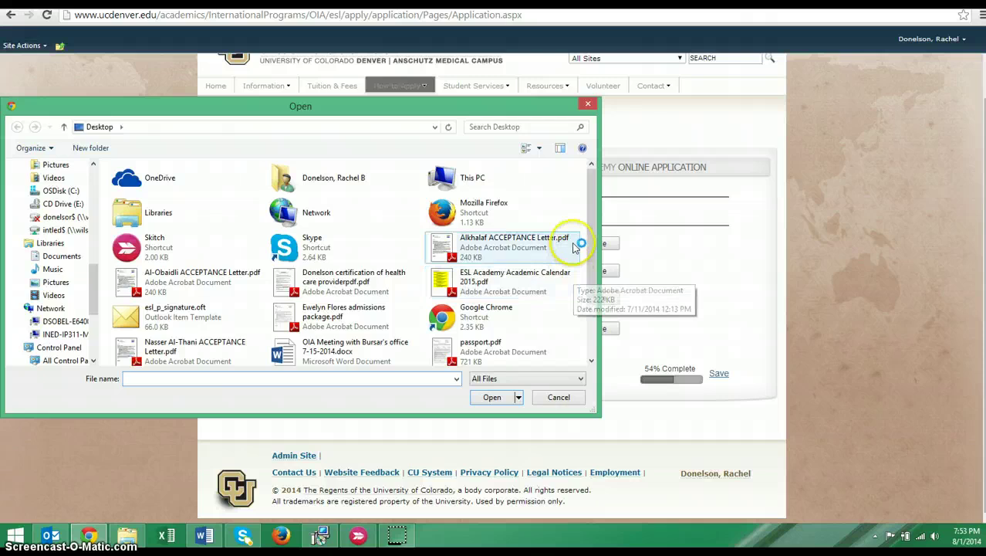
{"action": "left_click_drag", "start_coordinate": [590, 258], "coordinate": [591, 323]}
{"action": "left_click", "coordinate": [475, 281]}
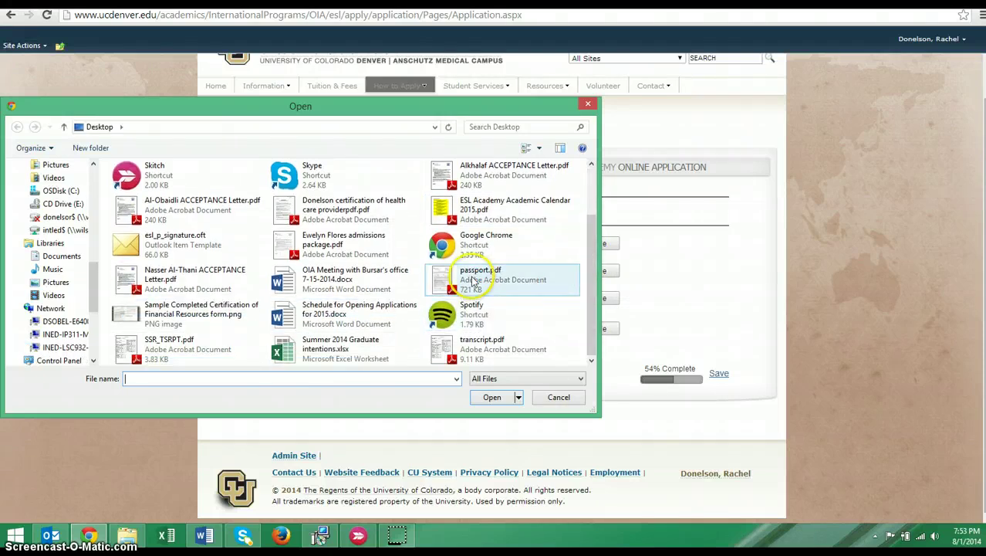
{"action": "double_click", "coordinate": [475, 282]}
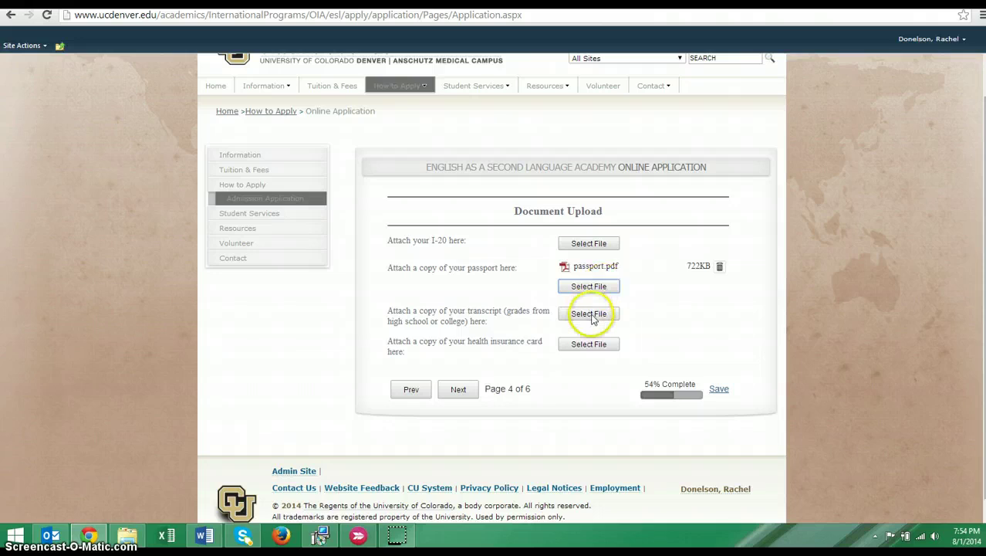
Attach transcript.pdf as the transcript and continue to the Dependents page
{"action": "left_click", "coordinate": [591, 315]}
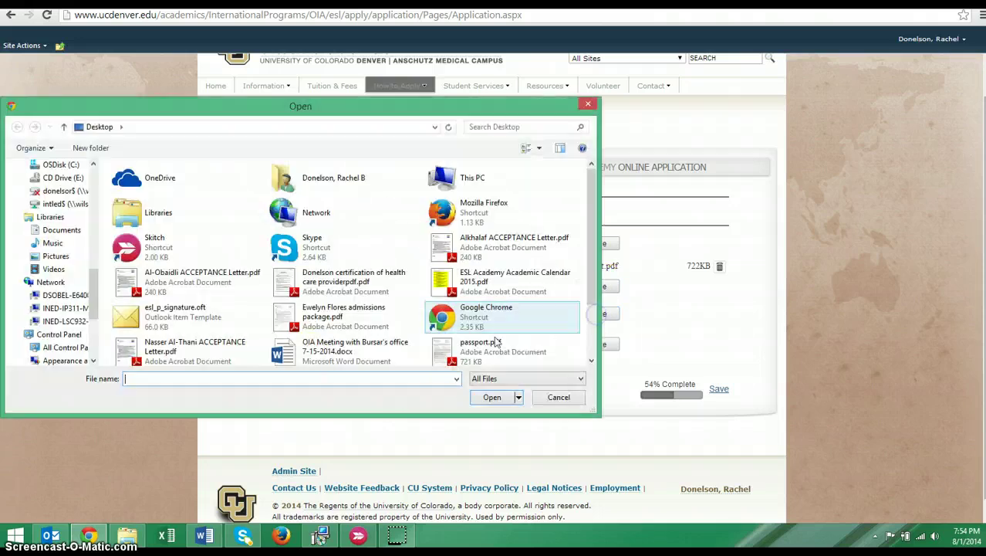
{"action": "scroll", "coordinate": [532, 294], "scroll_direction": "down", "scroll_amount": 2}
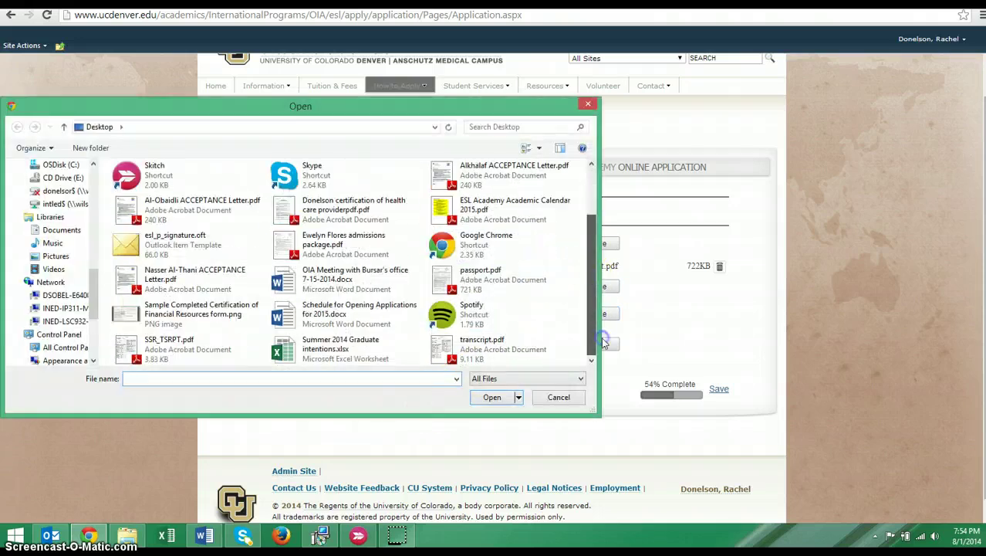
{"action": "left_click", "coordinate": [530, 356]}
{"action": "double_click", "coordinate": [530, 357]}
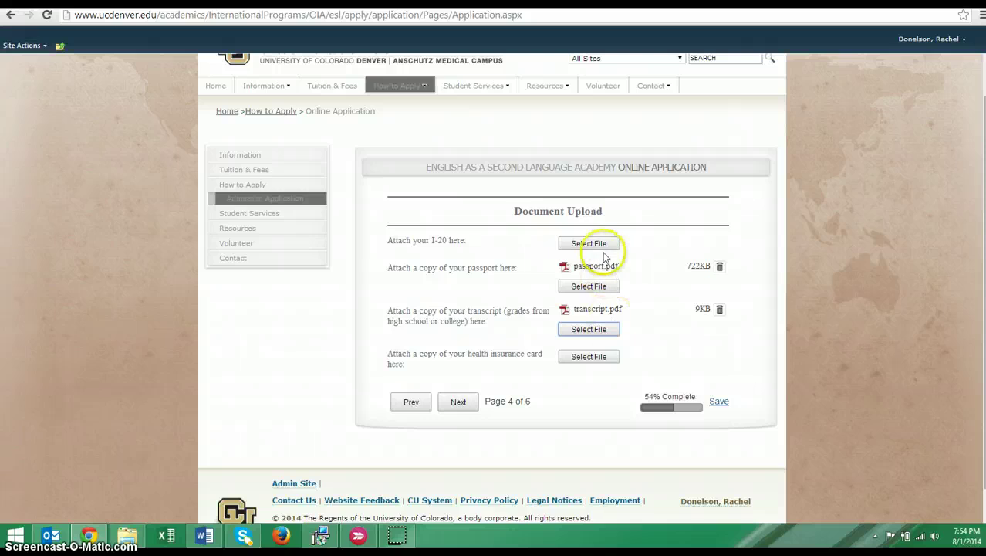
{"action": "left_click", "coordinate": [461, 403]}
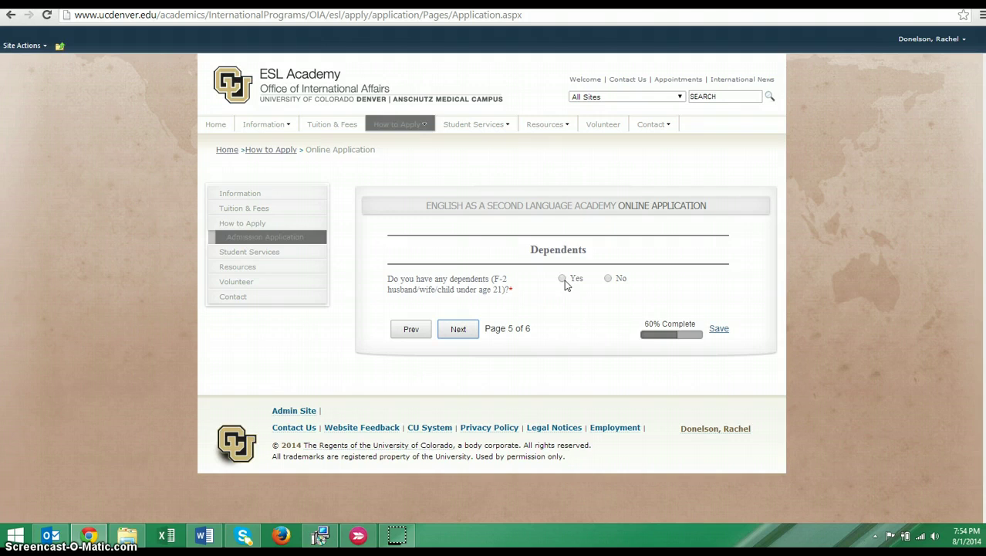
Answer Yes to dependents, revisit Document Upload without attaching a new passport file, and return
{"action": "left_click", "coordinate": [563, 278]}
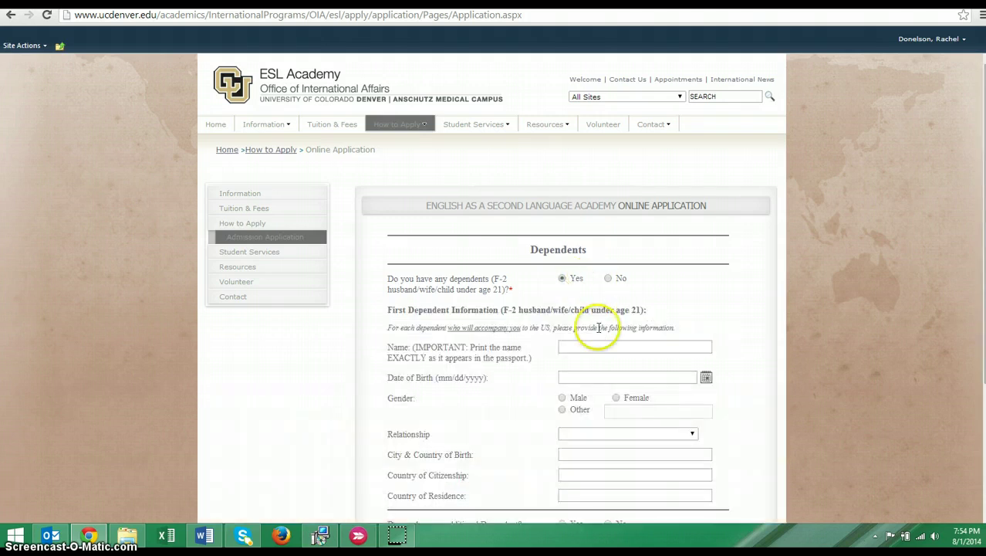
{"action": "scroll", "coordinate": [527, 424], "scroll_direction": "down", "scroll_amount": 1}
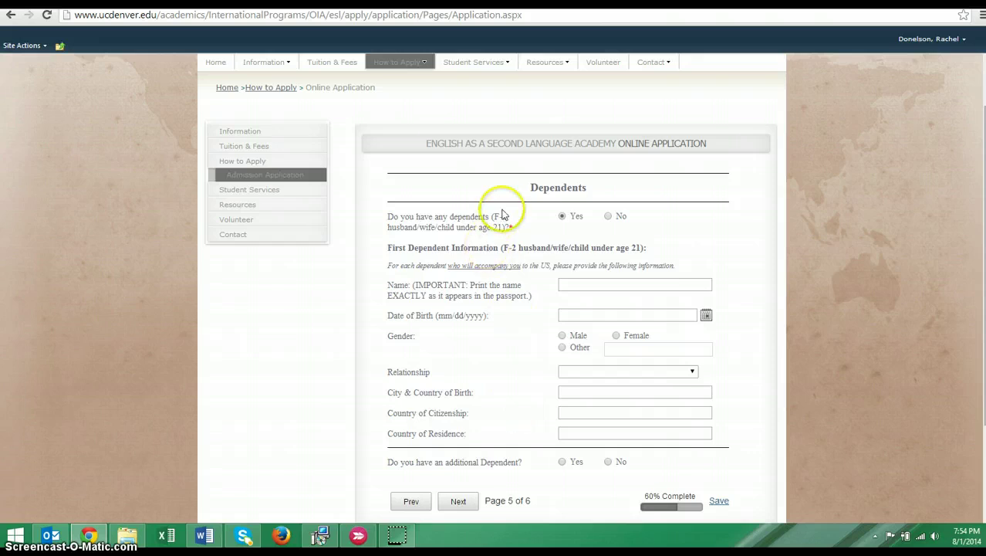
{"action": "left_click", "coordinate": [414, 501]}
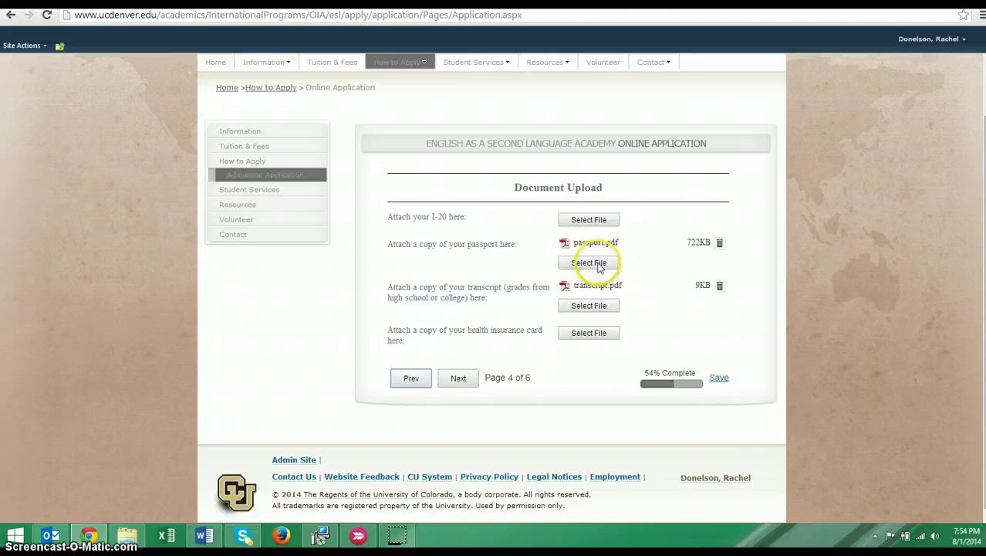
{"action": "left_click", "coordinate": [589, 263]}
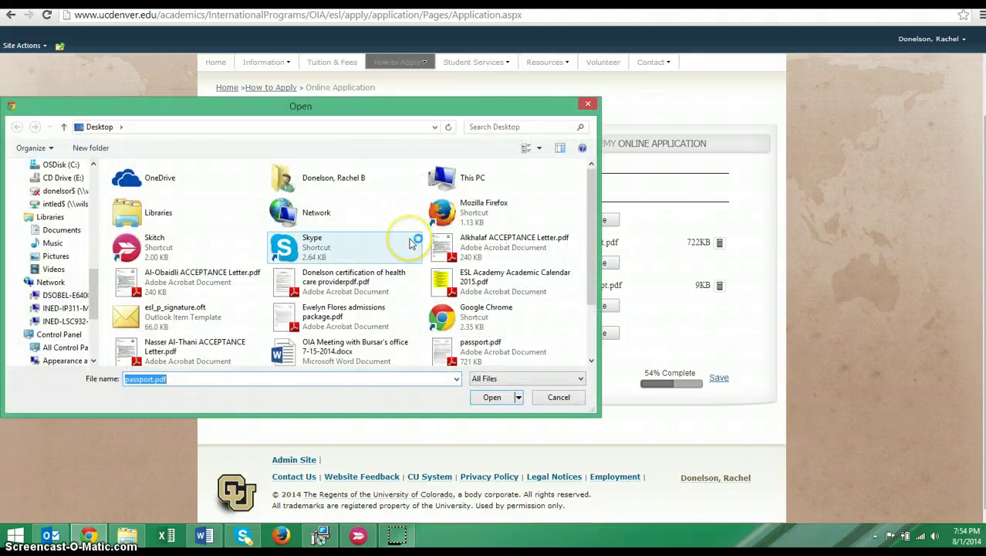
{"action": "left_click", "coordinate": [588, 103]}
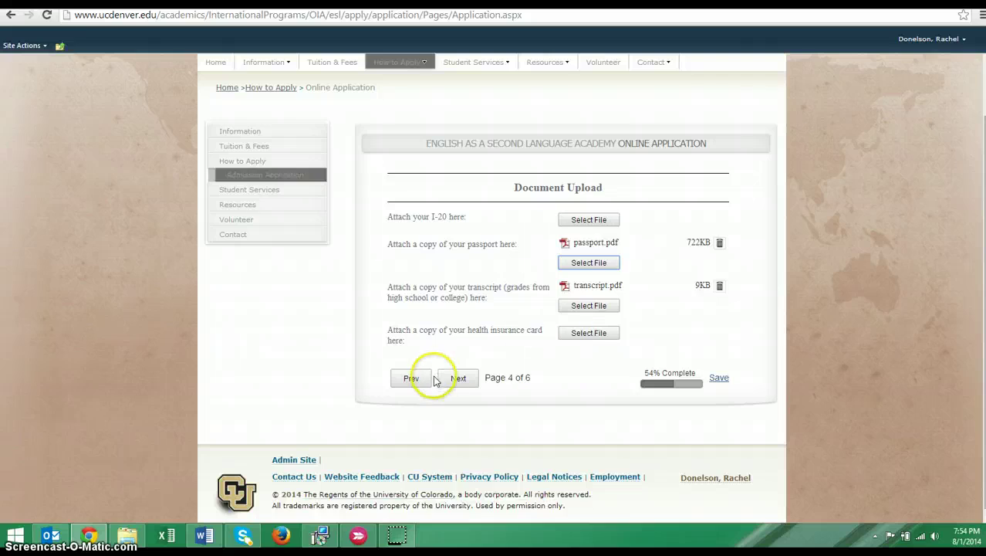
{"action": "left_click", "coordinate": [457, 377]}
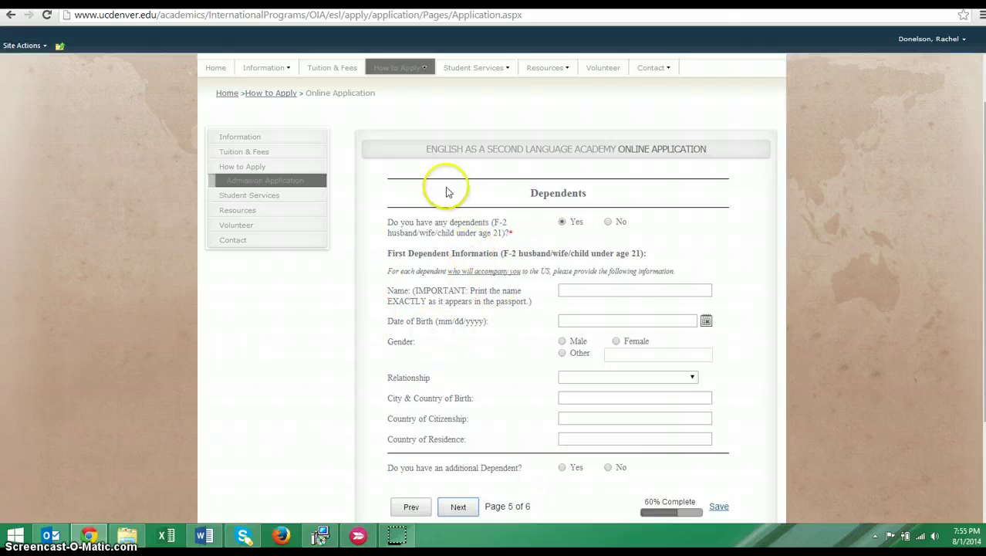
Switch the dependents answer from Yes to No, removing the First Dependent Information fields
{"action": "scroll", "coordinate": [531, 326], "scroll_direction": "down", "scroll_amount": 3}
{"action": "scroll", "coordinate": [533, 326], "scroll_direction": "up", "scroll_amount": 1}
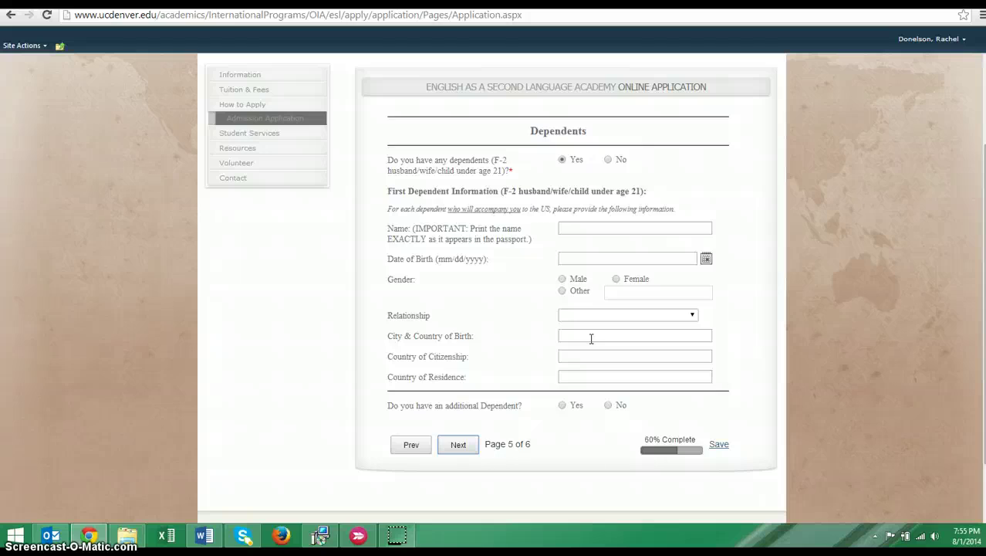
{"action": "left_click", "coordinate": [608, 160]}
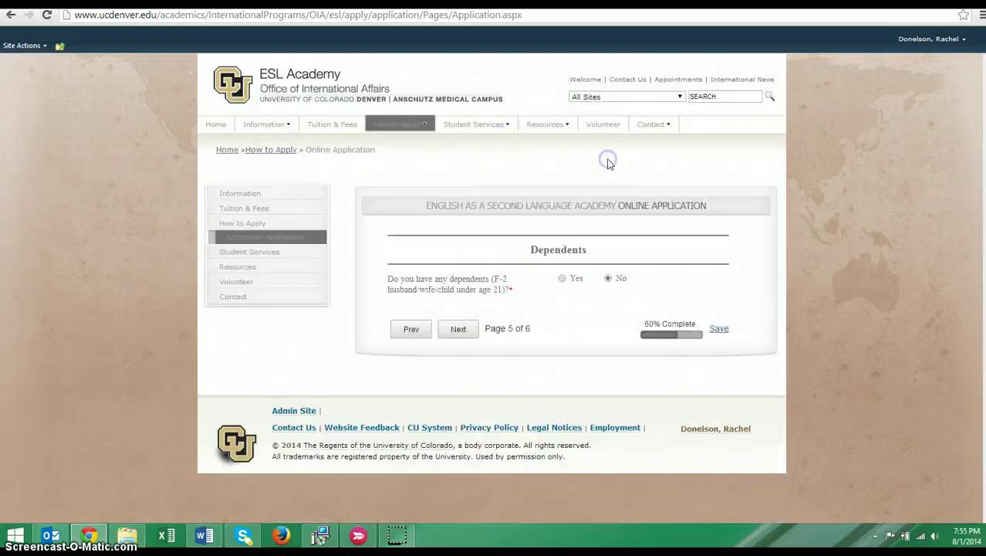
Advance to the Certification of Financial Resources page (Page 6 of 6) and review the cost list
{"action": "left_click", "coordinate": [454, 330]}
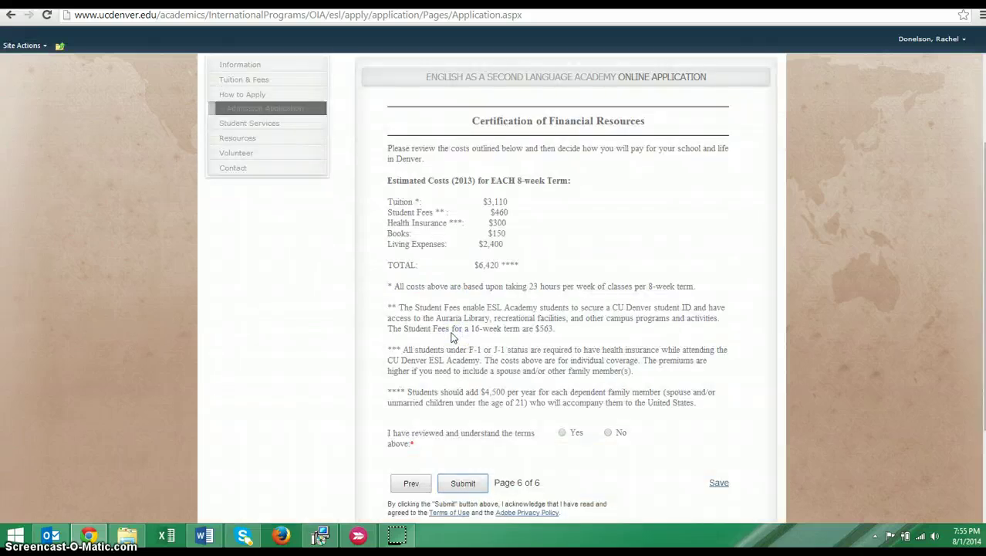
{"action": "scroll", "coordinate": [466, 374], "scroll_direction": "down", "scroll_amount": 3}
{"action": "scroll", "coordinate": [466, 375], "scroll_direction": "up", "scroll_amount": 2}
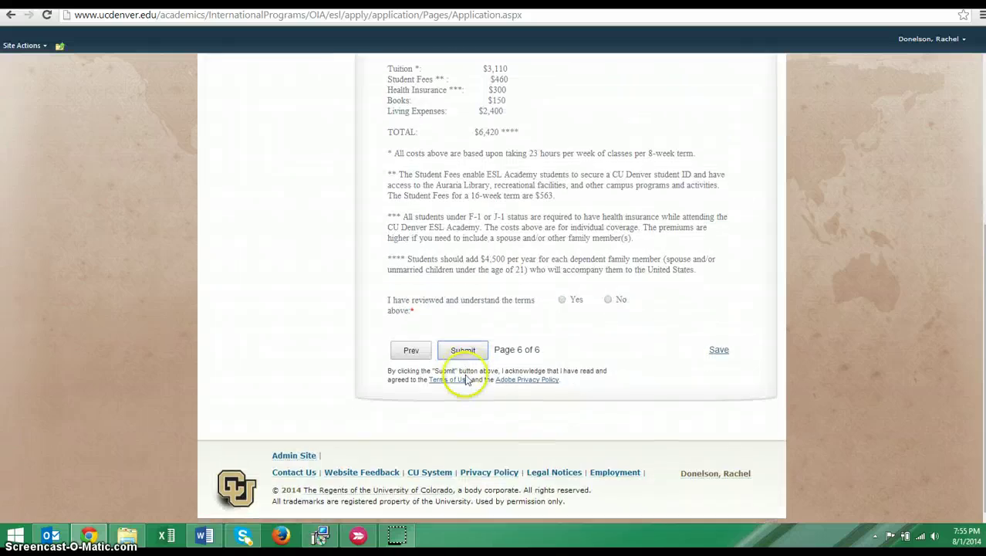
{"action": "scroll", "coordinate": [466, 374], "scroll_direction": "down", "scroll_amount": 1}
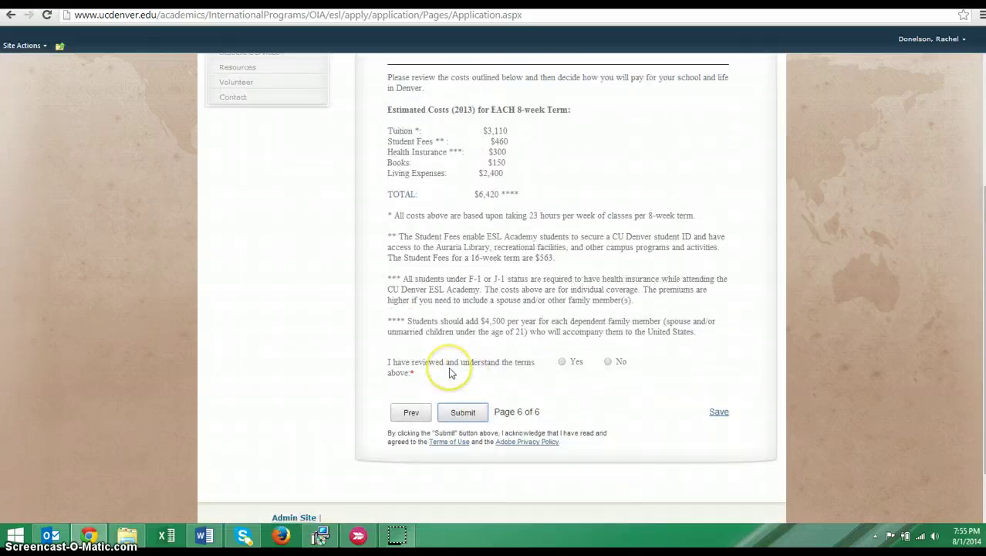
{"action": "scroll", "coordinate": [581, 325], "scroll_direction": "up", "scroll_amount": 1}
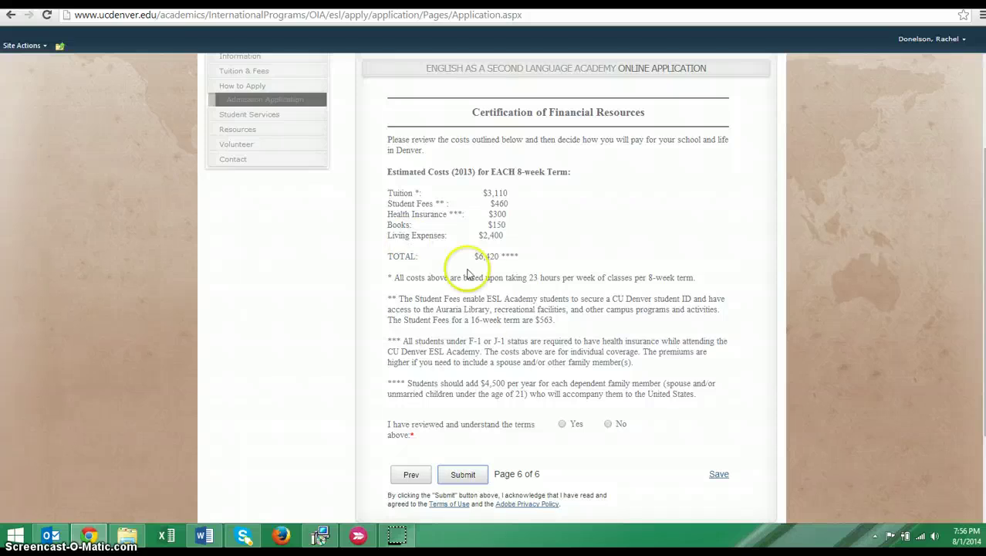
Answer Yes to 'I have reviewed and understand the terms above'
{"action": "left_click", "coordinate": [562, 427]}
{"action": "scroll", "coordinate": [612, 458], "scroll_direction": "down", "scroll_amount": 2}
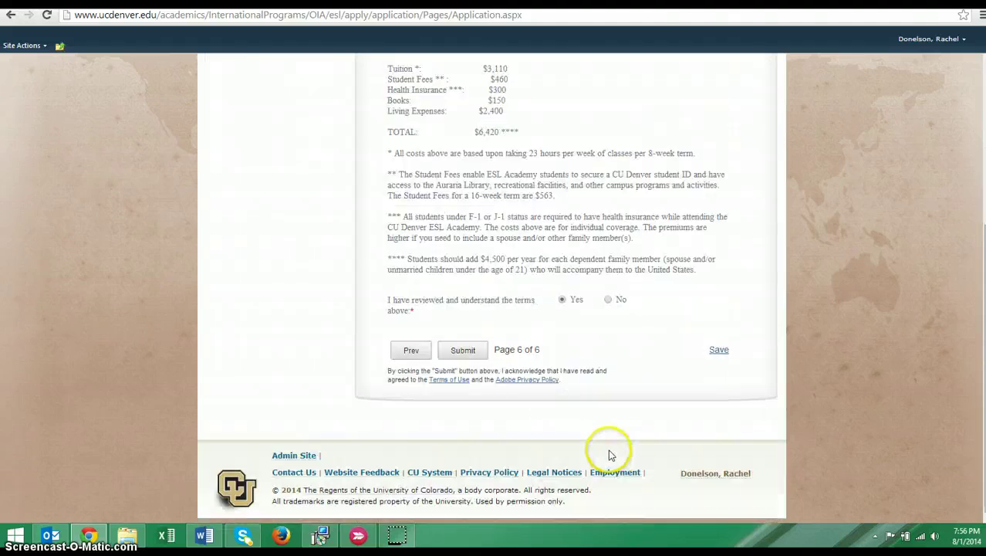
{"action": "scroll", "coordinate": [609, 456], "scroll_direction": "up", "scroll_amount": 1}
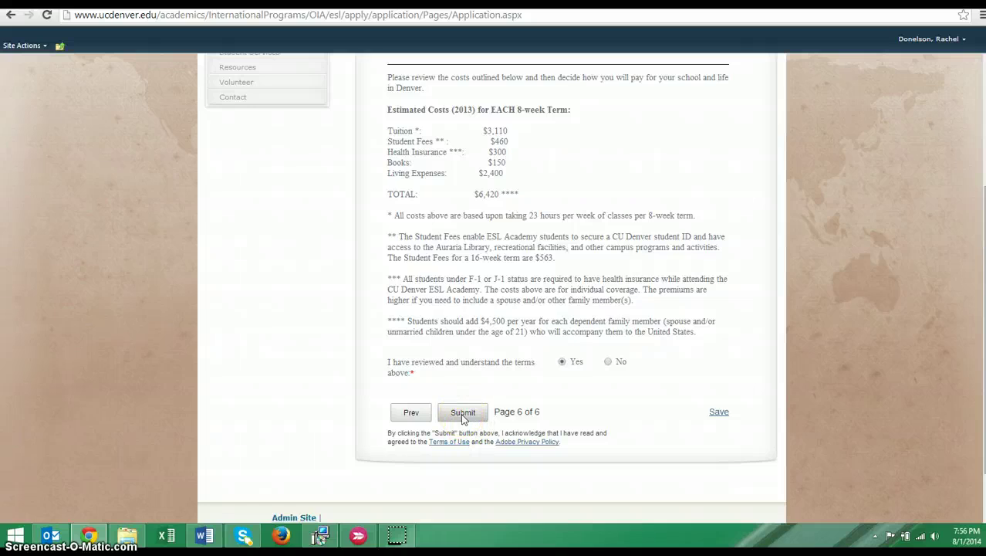
{"action": "scroll", "coordinate": [463, 417], "scroll_direction": "up", "scroll_amount": 1}
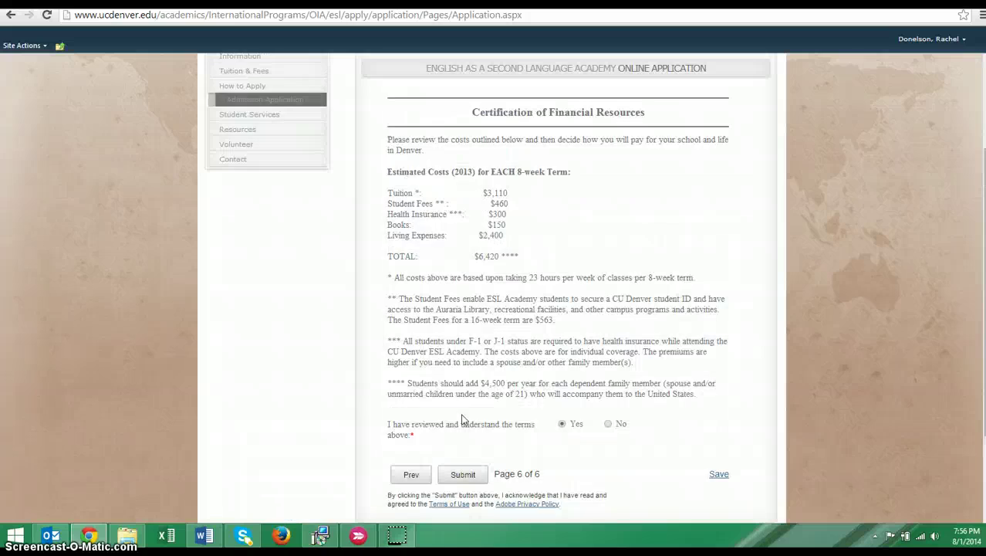
{"action": "scroll", "coordinate": [463, 416], "scroll_direction": "down", "scroll_amount": 1}
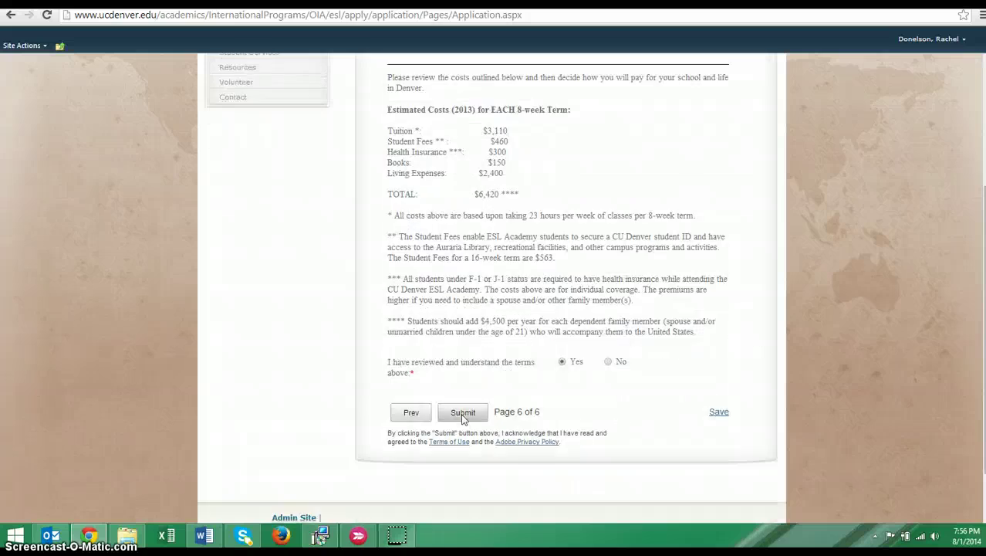
Submit the completed application and let the attachments finish uploading
{"action": "left_click", "coordinate": [463, 414]}
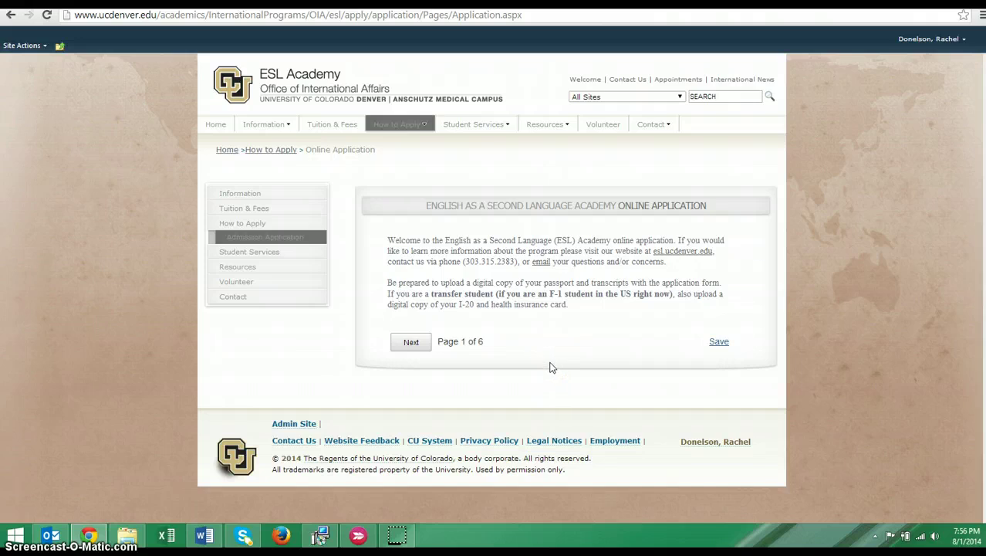
{"action": "left_click", "coordinate": [541, 370]}
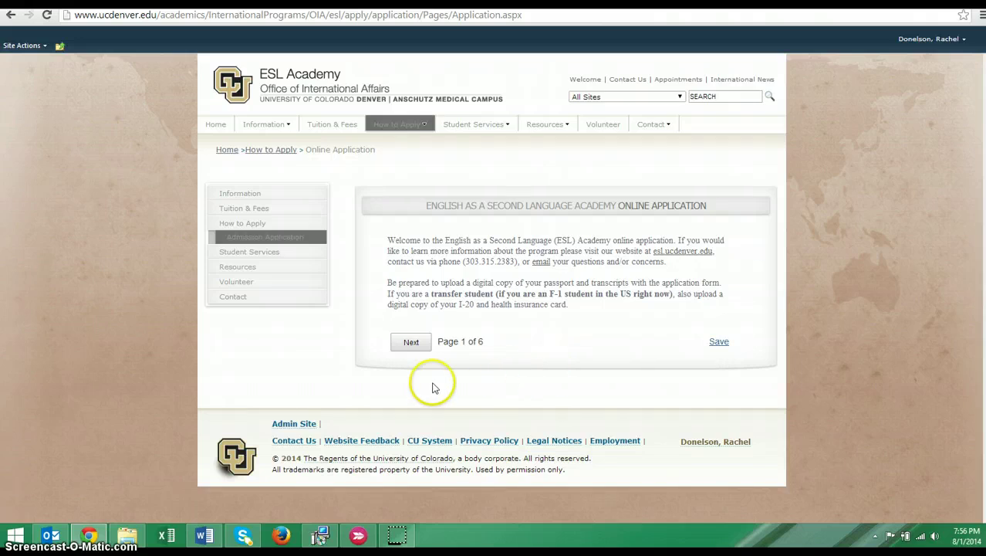